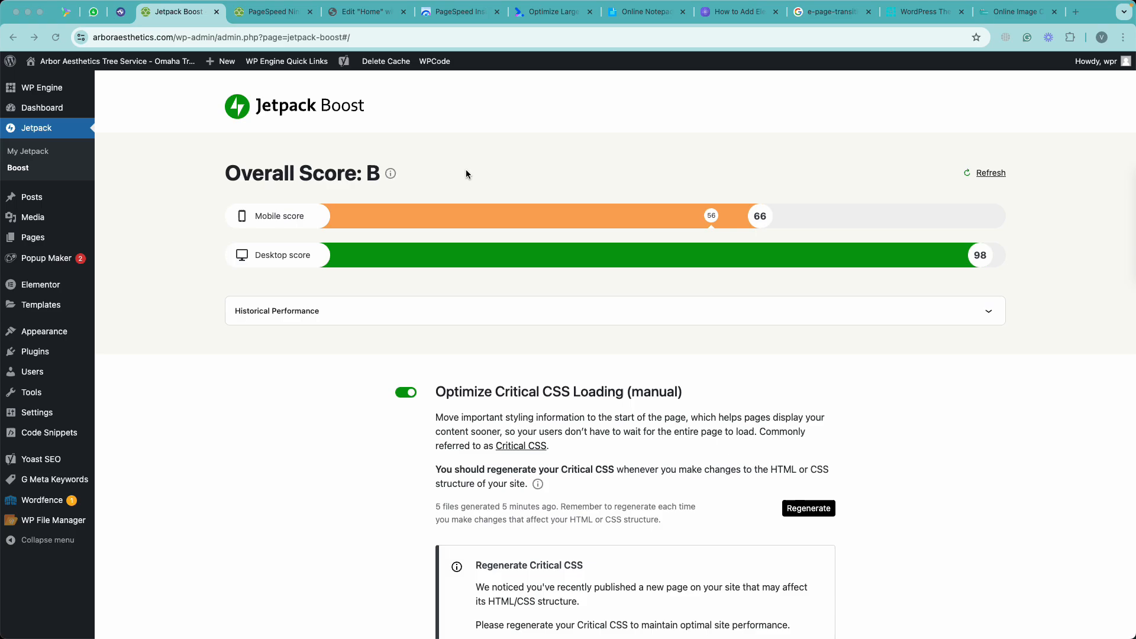
Step: Review the site-speed optimization checklist in Online Notepad, from image compression to disabling page transitions, animations and loaders
{"action": "left_click", "coordinate": [632, 18]}
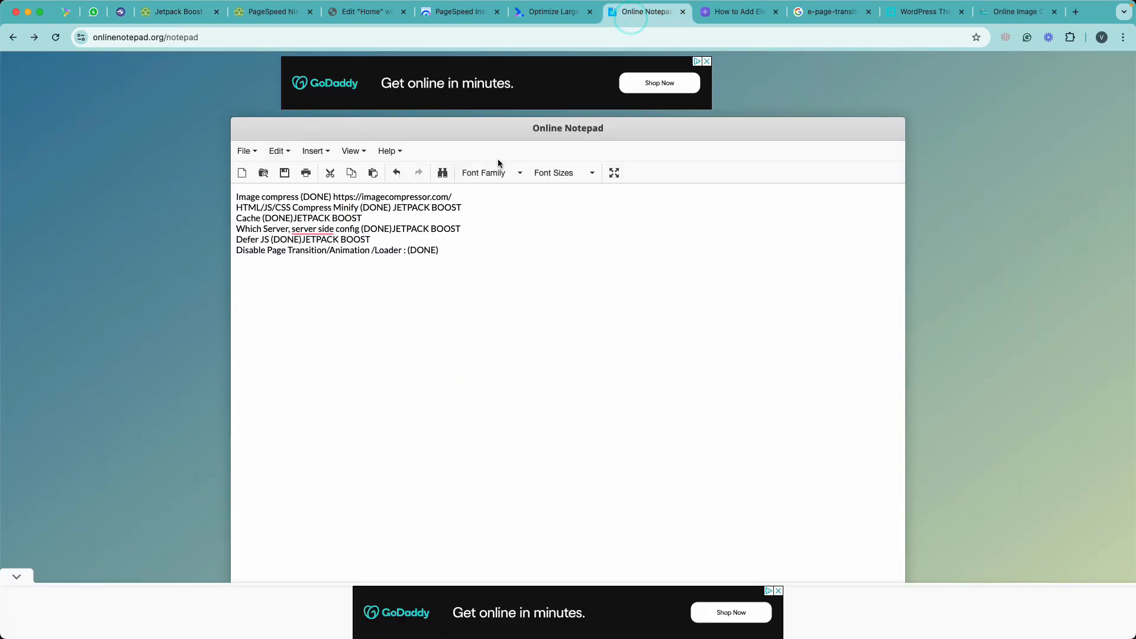
{"action": "left_click", "coordinate": [300, 197]}
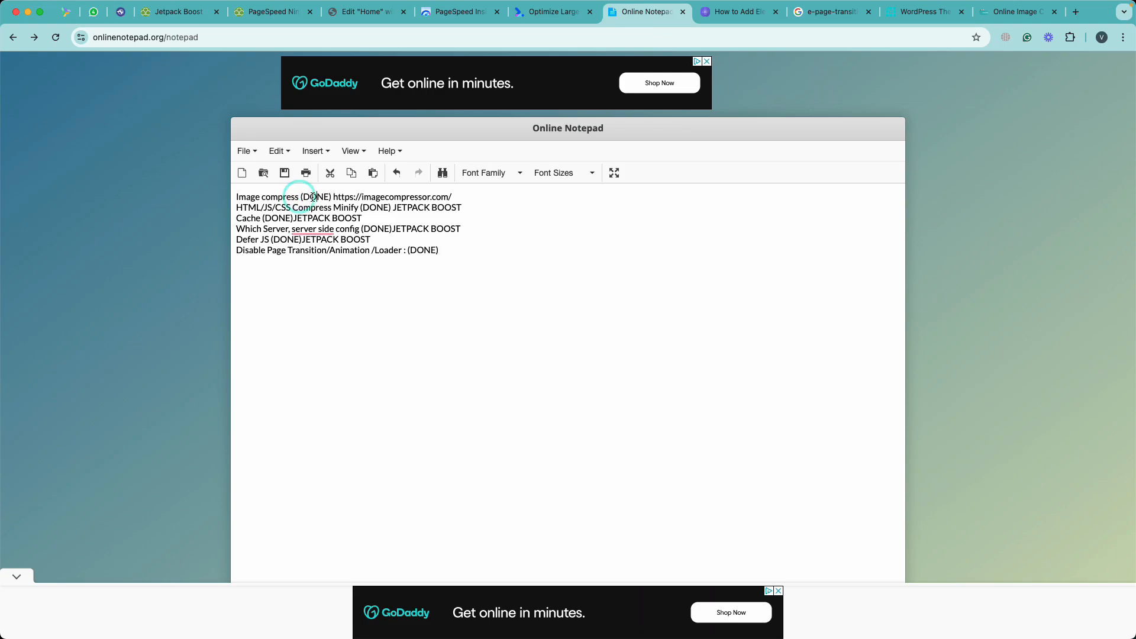
{"action": "triple_click", "coordinate": [250, 197]}
{"action": "left_click", "coordinate": [268, 195]}
{"action": "left_click_drag", "start_coordinate": [235, 207], "coordinate": [288, 207]}
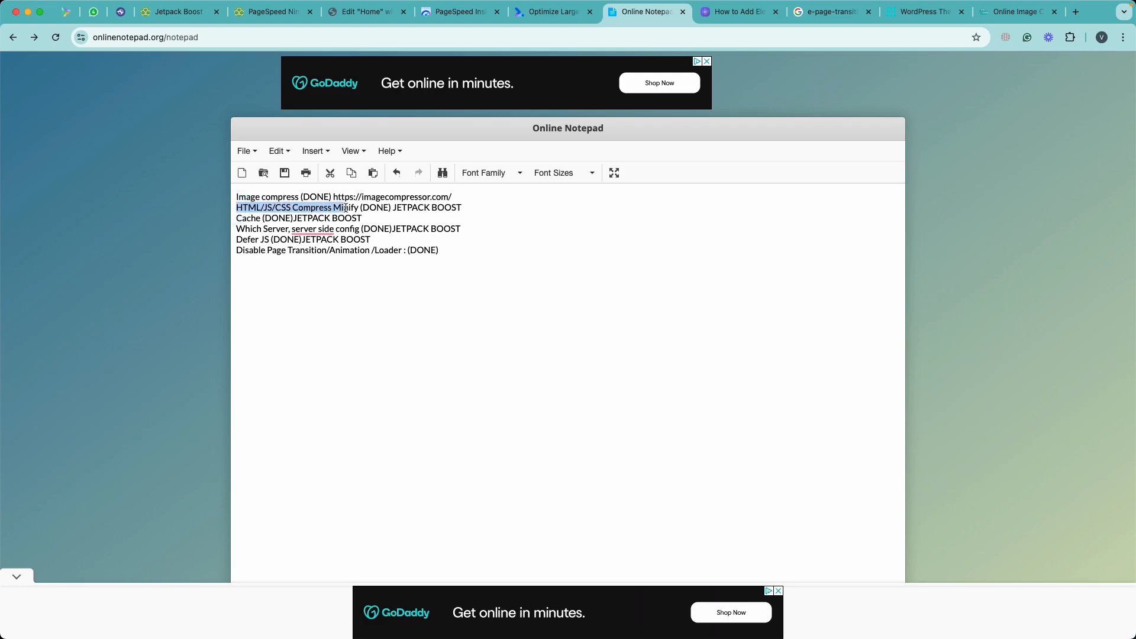
{"action": "left_click", "coordinate": [246, 219]}
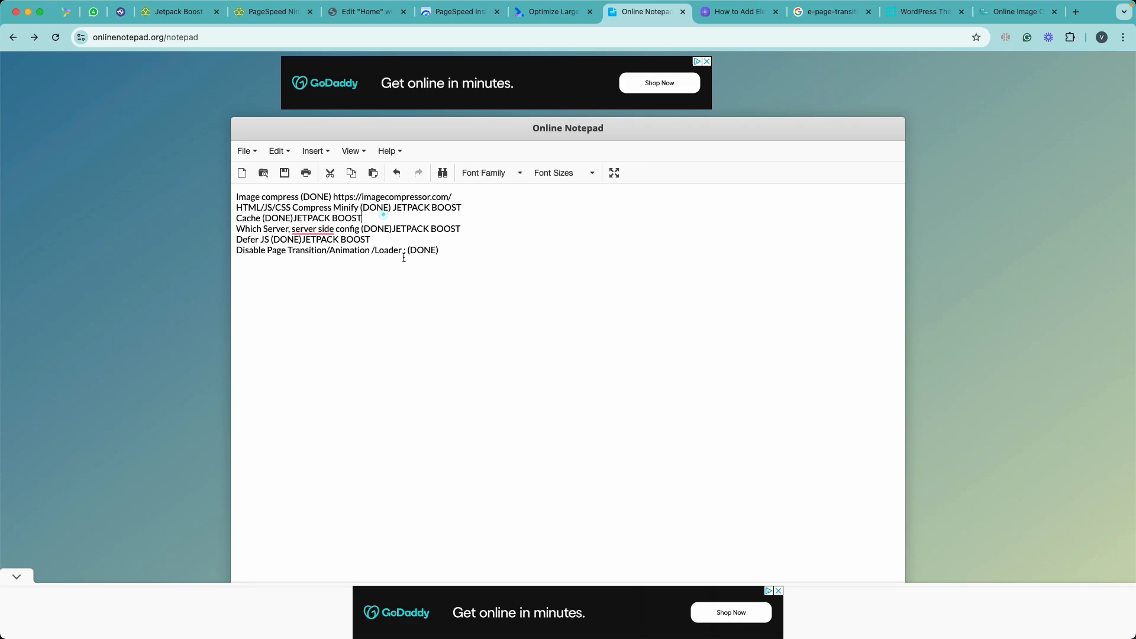
{"action": "left_click_drag", "start_coordinate": [237, 218], "coordinate": [262, 218]}
{"action": "left_click", "coordinate": [260, 219]}
{"action": "mouse_move", "coordinate": [238, 239]}
{"action": "left_mouse_down"}
{"action": "mouse_move", "coordinate": [270, 239]}
{"action": "mouse_move", "coordinate": [238, 239]}
{"action": "left_mouse_up"}
{"action": "left_click", "coordinate": [255, 250]}
{"action": "left_click_drag", "start_coordinate": [237, 250], "coordinate": [398, 251]}
{"action": "left_click", "coordinate": [238, 250]}
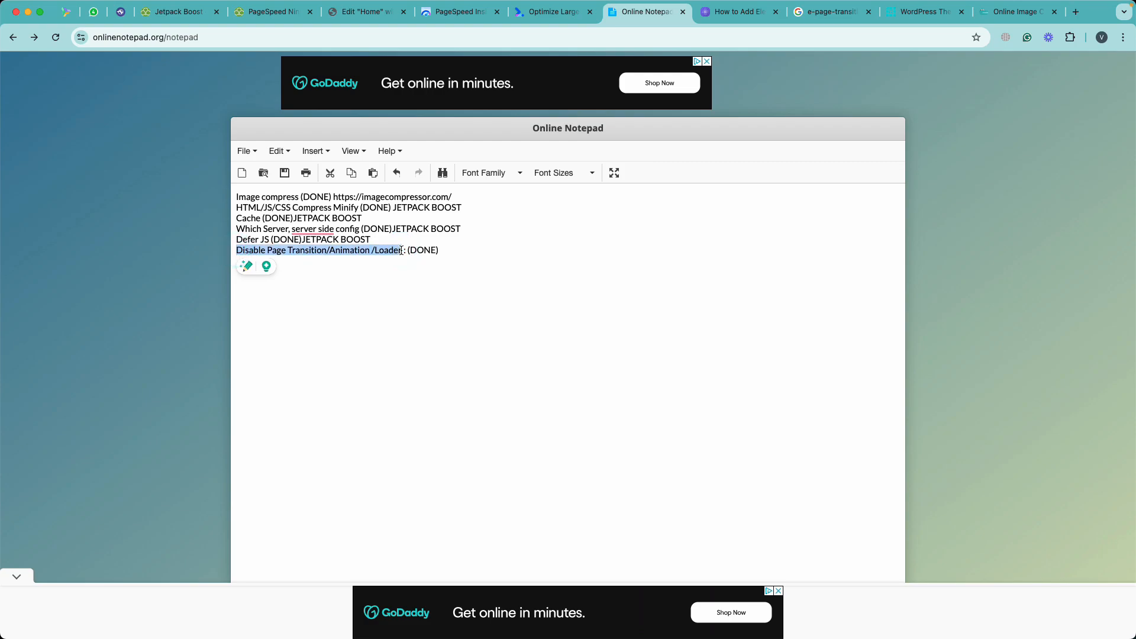
{"action": "left_click", "coordinate": [401, 250]}
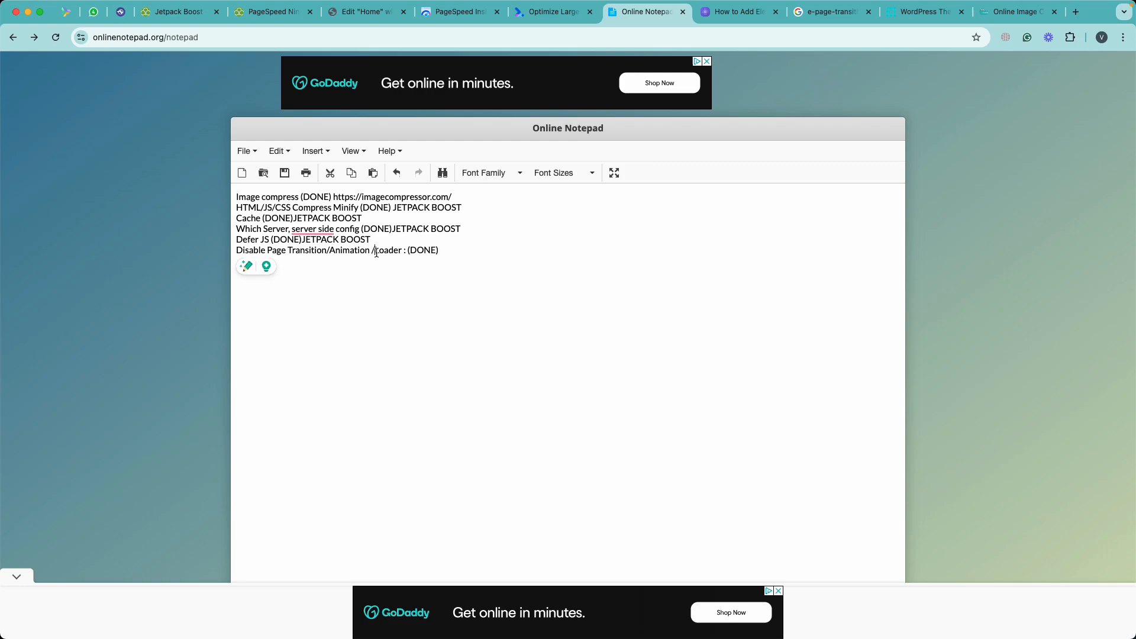
{"action": "triple_click", "coordinate": [376, 253]}
{"action": "left_click", "coordinate": [372, 261]}
{"action": "mouse_move", "coordinate": [334, 196]}
{"action": "left_mouse_down"}
{"action": "mouse_move", "coordinate": [462, 197]}
{"action": "mouse_move", "coordinate": [338, 195]}
{"action": "left_mouse_up"}
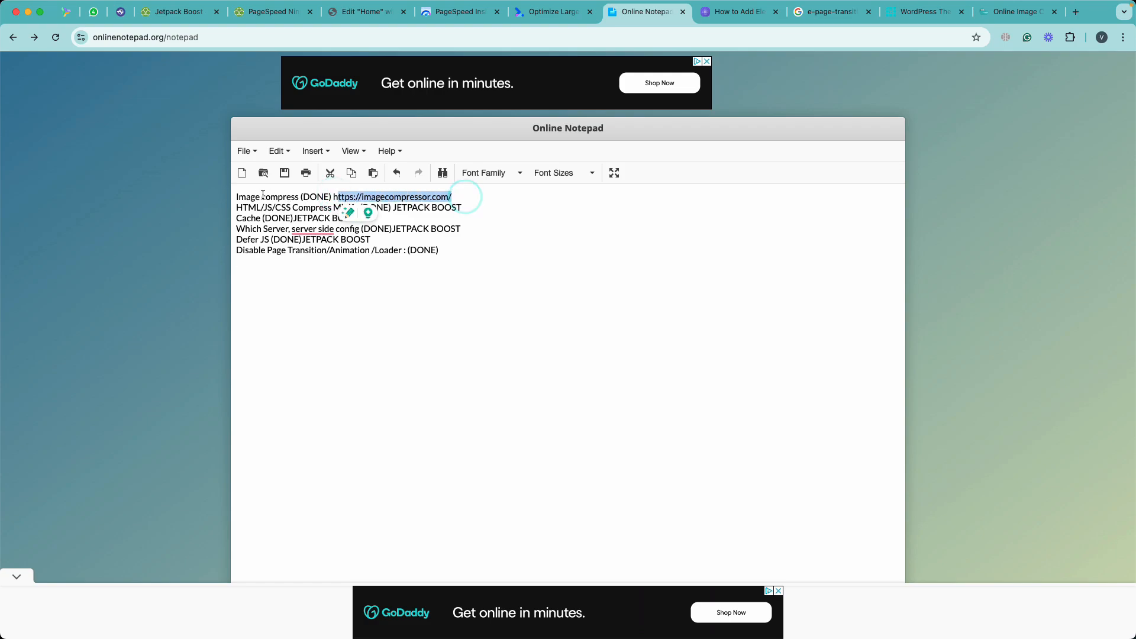
{"action": "double_click", "coordinate": [236, 195]}
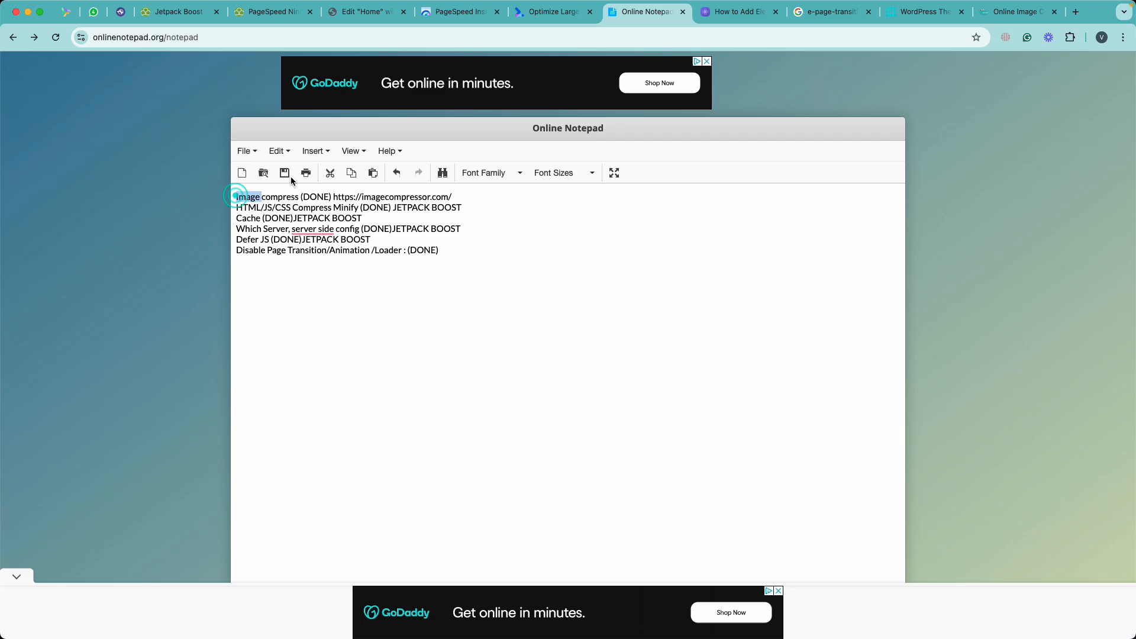
Step: Open the live Arbor Aesthetics site from the WordPress admin in a new browser tab and load its address again
{"action": "left_click", "coordinate": [199, 15]}
{"action": "mouse_move", "coordinate": [119, 61]}
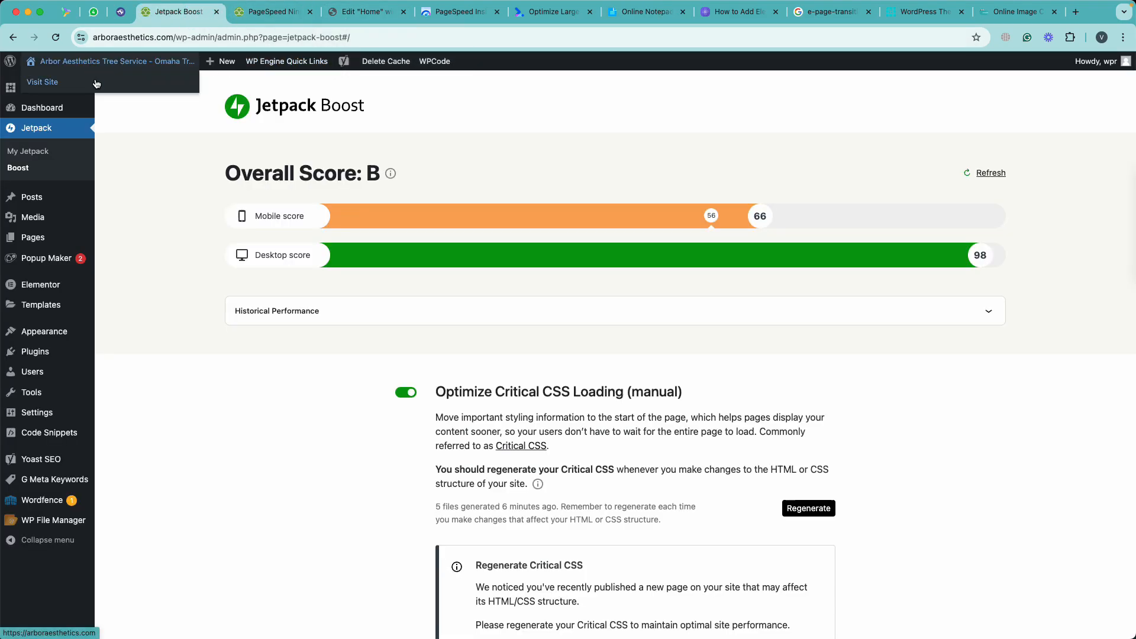
{"action": "right_click", "coordinate": [97, 80]}
{"action": "left_click", "coordinate": [114, 87]}
{"action": "left_click", "coordinate": [255, 12]}
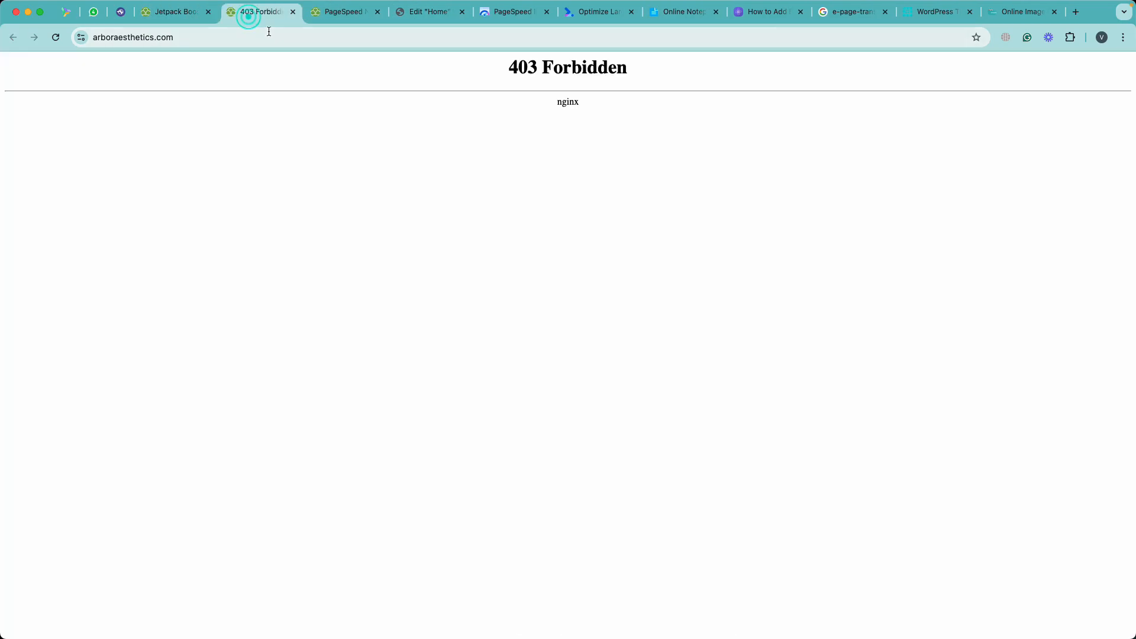
{"action": "left_click", "coordinate": [137, 37]}
{"action": "key", "text": "Return"}
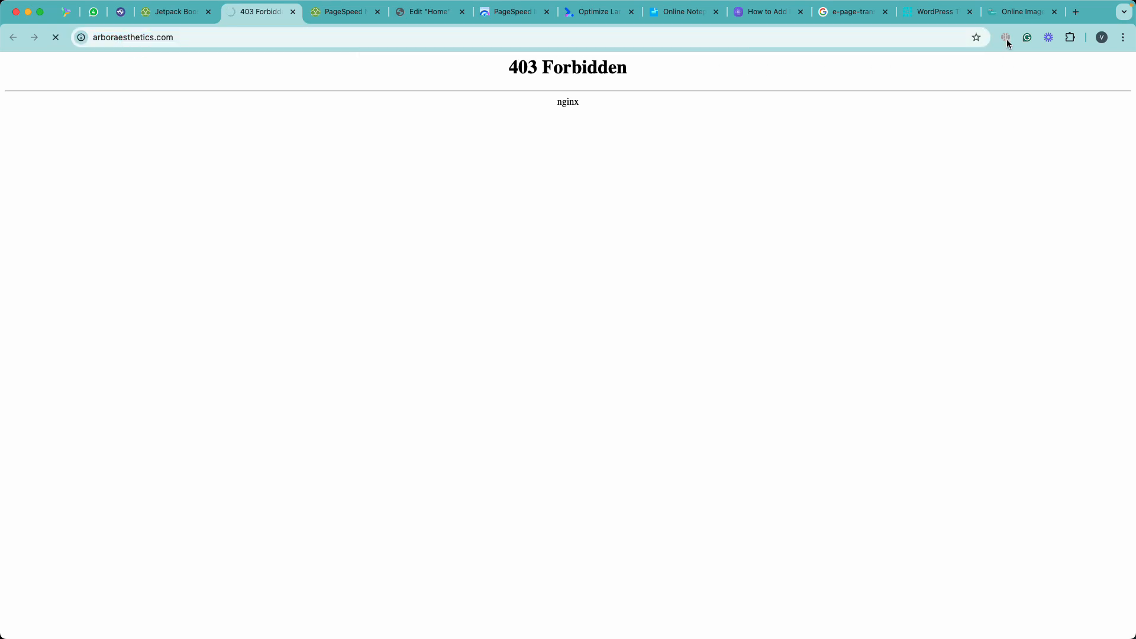
Step: Turn on the Browsec VPN and reload arboraesthetics.com
{"action": "left_click", "coordinate": [1006, 38]}
{"action": "left_click", "coordinate": [990, 283]}
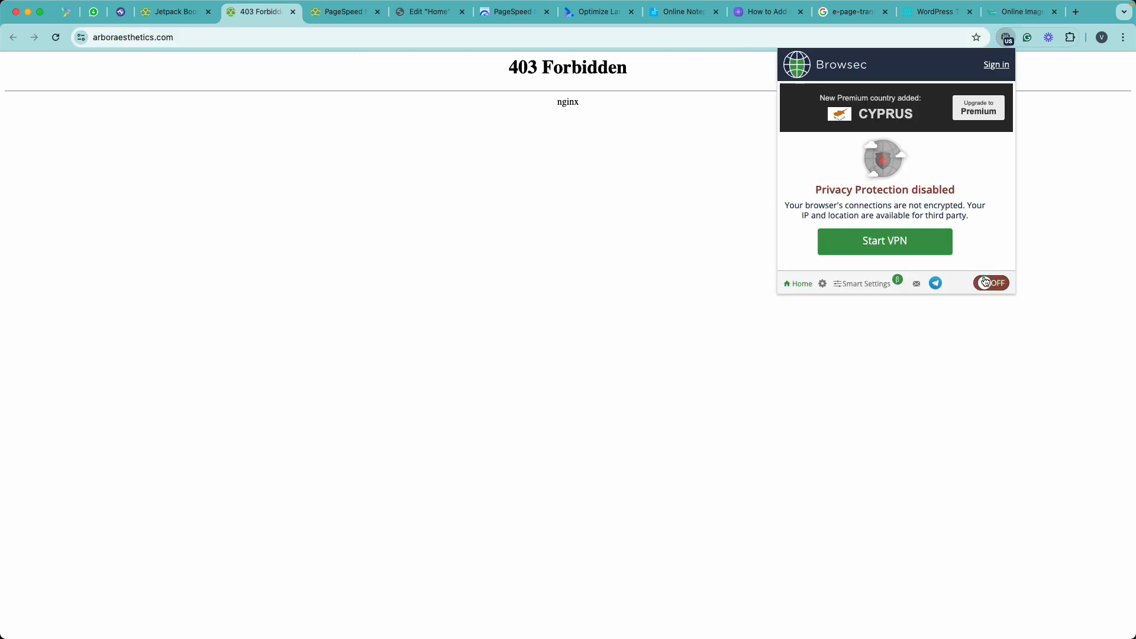
{"action": "left_click", "coordinate": [497, 38]}
{"action": "key", "text": "Return"}
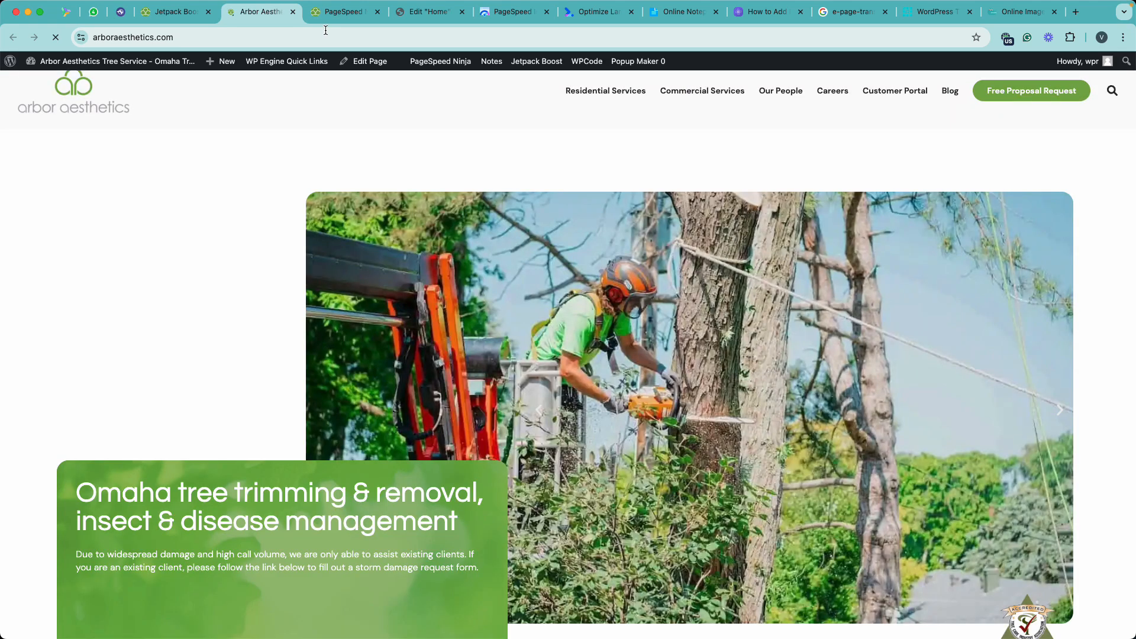
Step: Examine the Arbor Aesthetics homepage from the hero slider down to the footer, checking its images and video
{"action": "scroll", "coordinate": [570, 248], "scroll_direction": "down", "scroll_amount": 15}
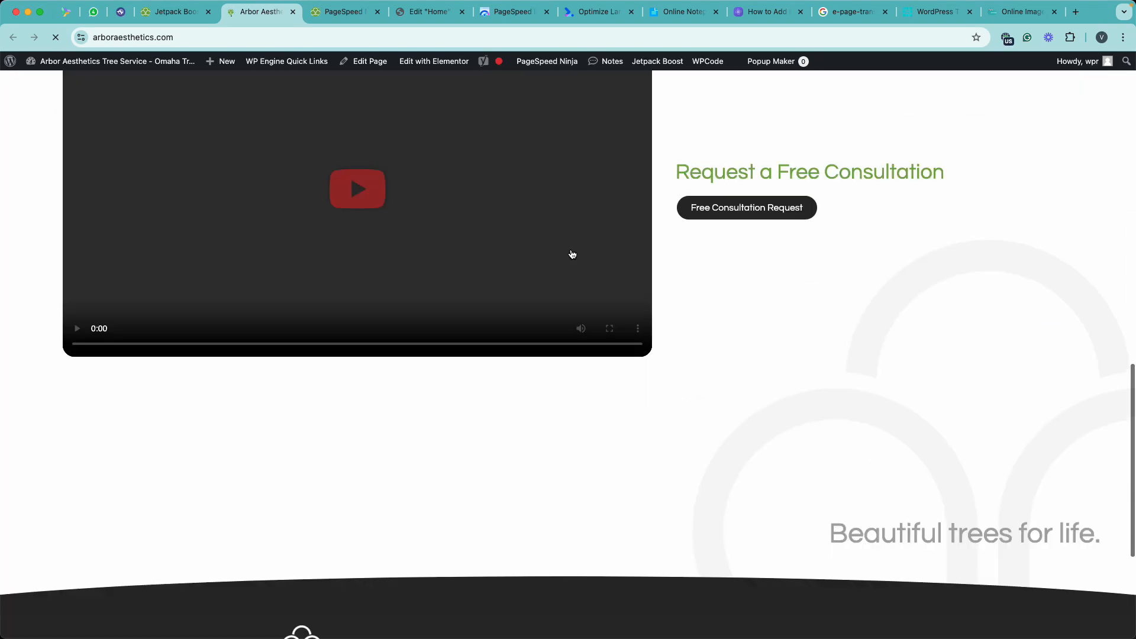
{"action": "scroll", "coordinate": [573, 255], "scroll_direction": "down", "scroll_amount": 4}
{"action": "scroll", "coordinate": [751, 250], "scroll_direction": "up", "scroll_amount": 20}
{"action": "scroll", "coordinate": [721, 289], "scroll_direction": "down", "scroll_amount": 8}
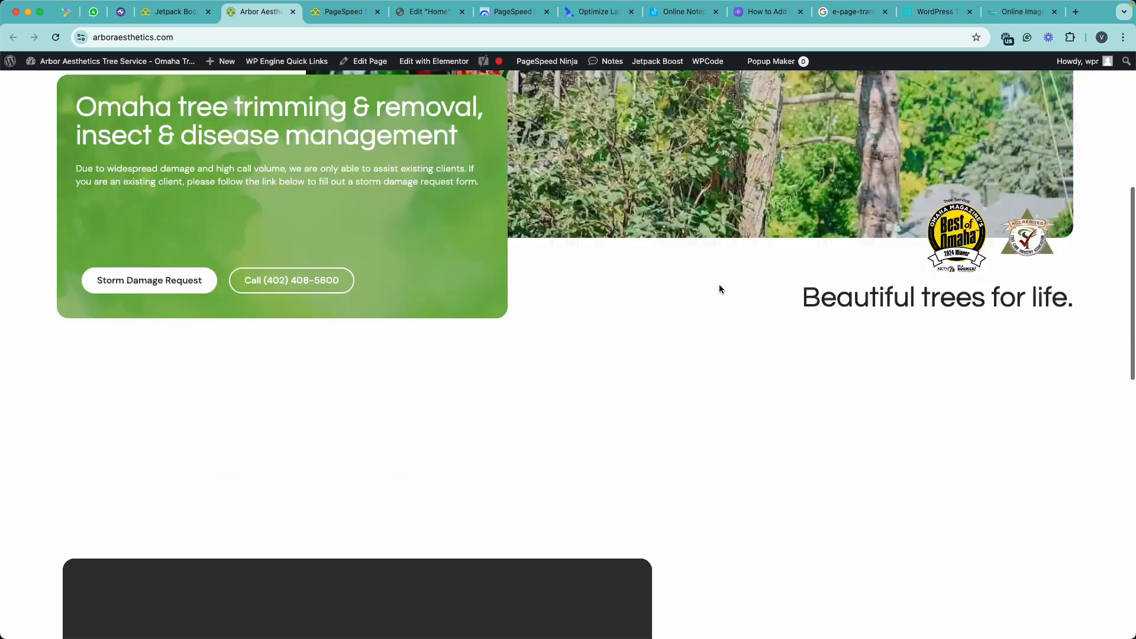
{"action": "scroll", "coordinate": [720, 287], "scroll_direction": "down", "scroll_amount": 5}
{"action": "scroll", "coordinate": [720, 284], "scroll_direction": "up", "scroll_amount": 10}
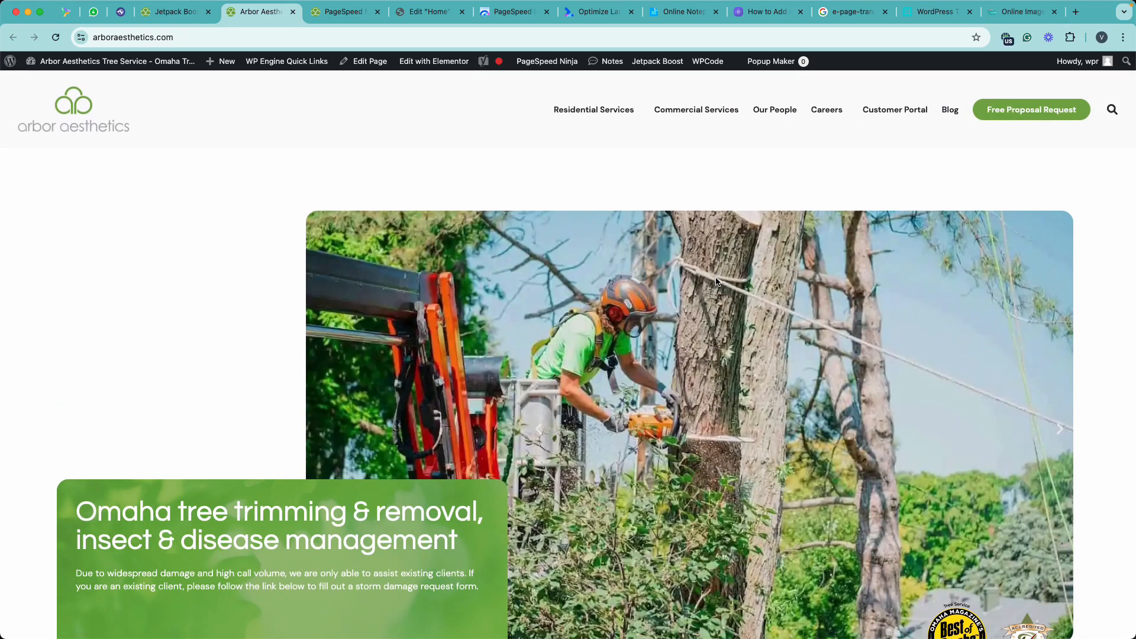
{"action": "scroll", "coordinate": [713, 282], "scroll_direction": "down", "scroll_amount": 2}
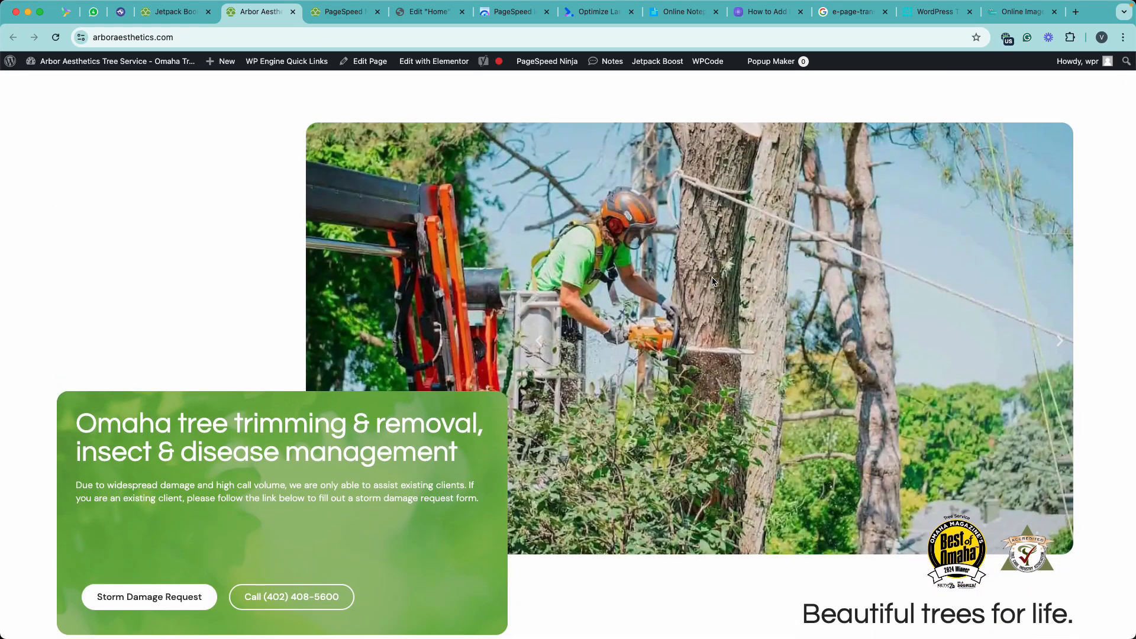
{"action": "scroll", "coordinate": [714, 281], "scroll_direction": "down", "scroll_amount": 3}
{"action": "scroll", "coordinate": [714, 282], "scroll_direction": "up", "scroll_amount": 1}
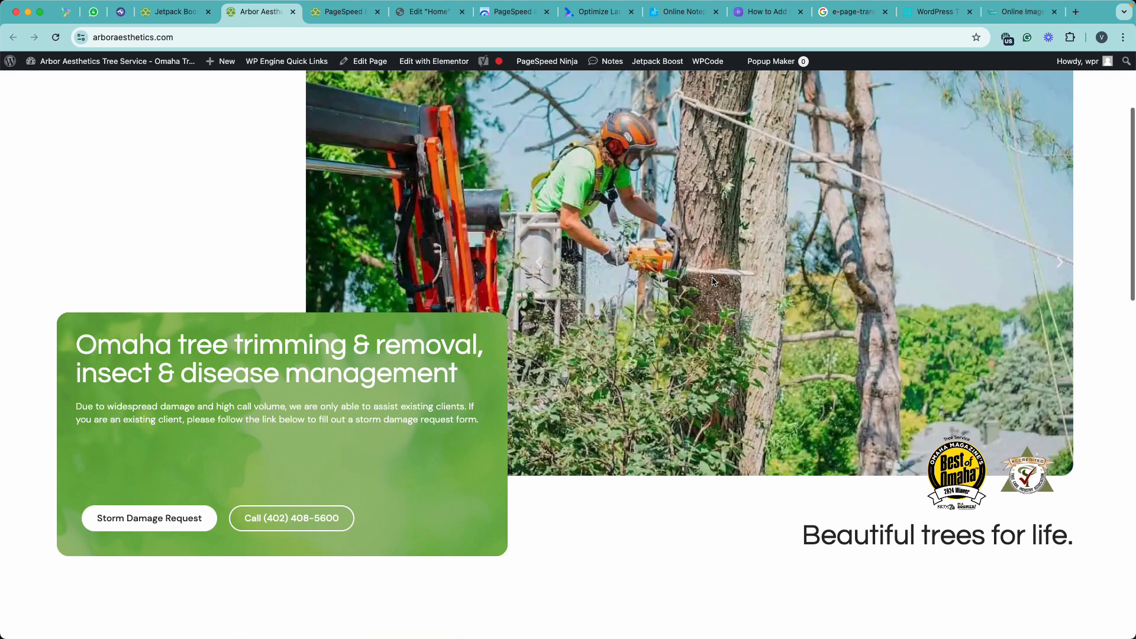
{"action": "scroll", "coordinate": [715, 276], "scroll_direction": "up", "scroll_amount": 2}
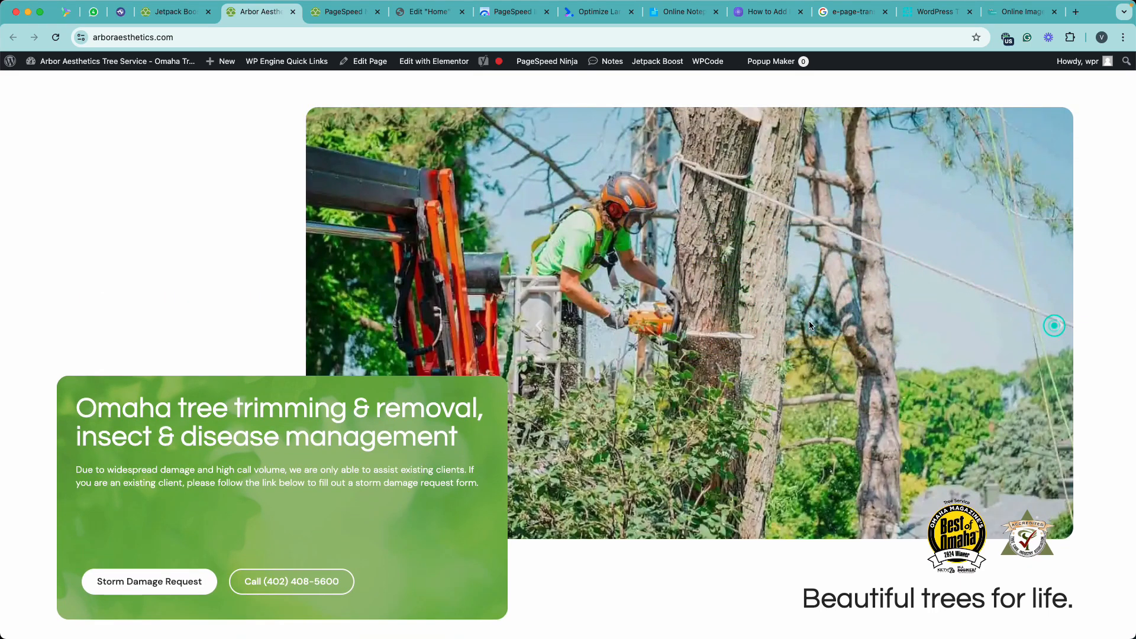
{"action": "scroll", "coordinate": [808, 320], "scroll_direction": "down", "scroll_amount": 15}
{"action": "scroll", "coordinate": [727, 312], "scroll_direction": "up", "scroll_amount": 20}
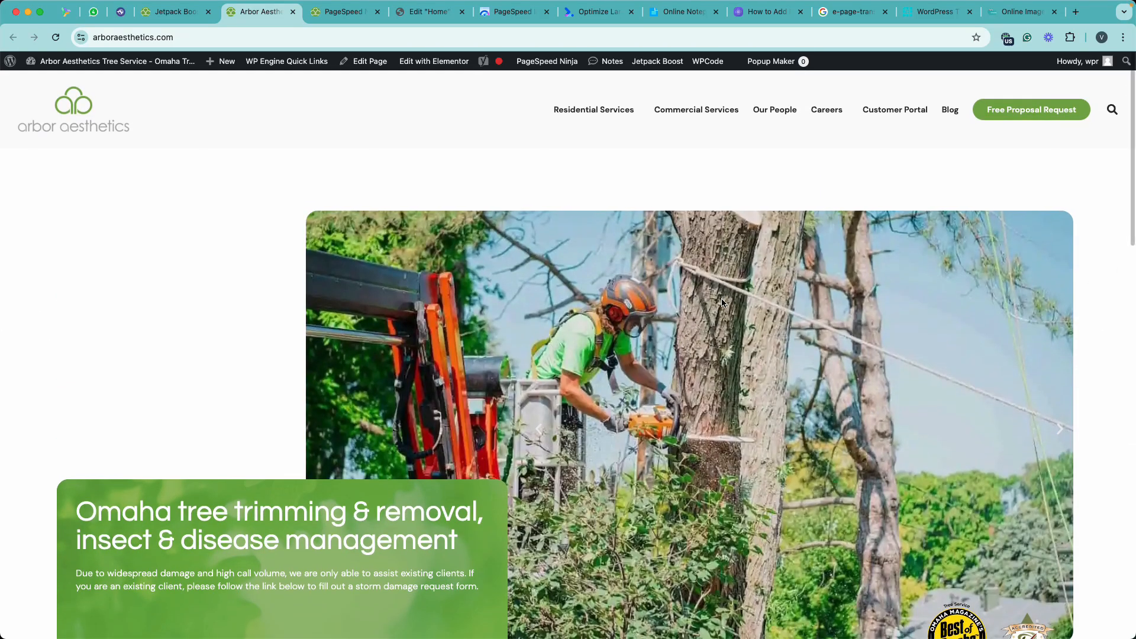
{"action": "scroll", "coordinate": [633, 273], "scroll_direction": "down", "scroll_amount": 5}
{"action": "scroll", "coordinate": [633, 272], "scroll_direction": "up", "scroll_amount": 5}
Step: Open the homepage's hero slider image of the tree worker in its own browser tab
{"action": "right_click", "coordinate": [659, 274]}
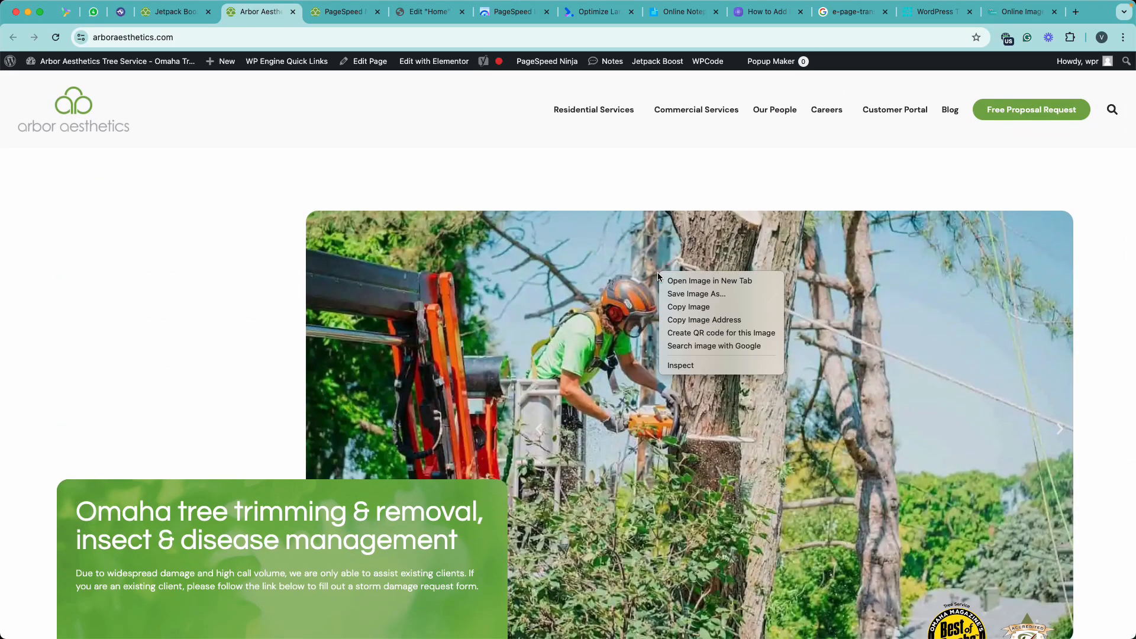
{"action": "left_click", "coordinate": [699, 281]}
{"action": "left_click", "coordinate": [347, 17]}
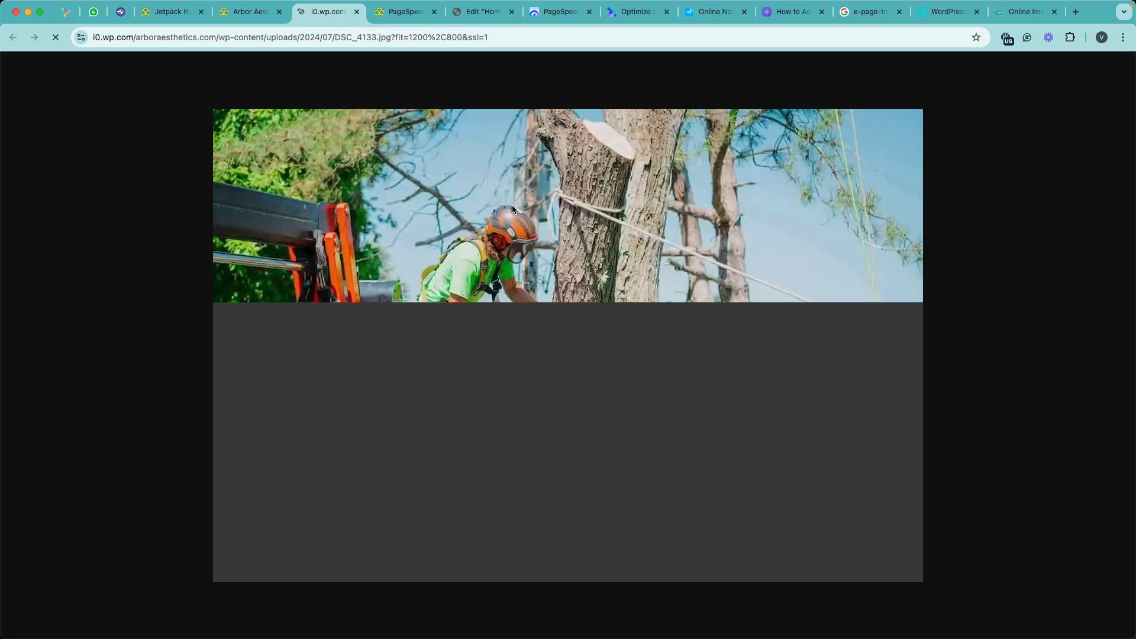
{"action": "right_click", "coordinate": [513, 205]}
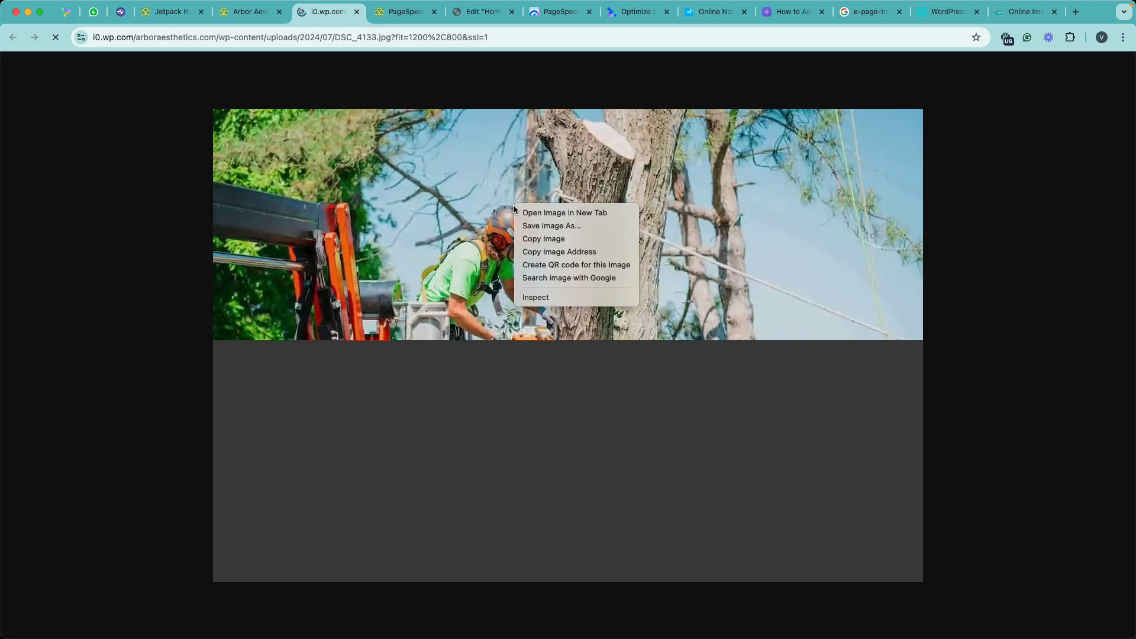
{"action": "left_click", "coordinate": [555, 226]}
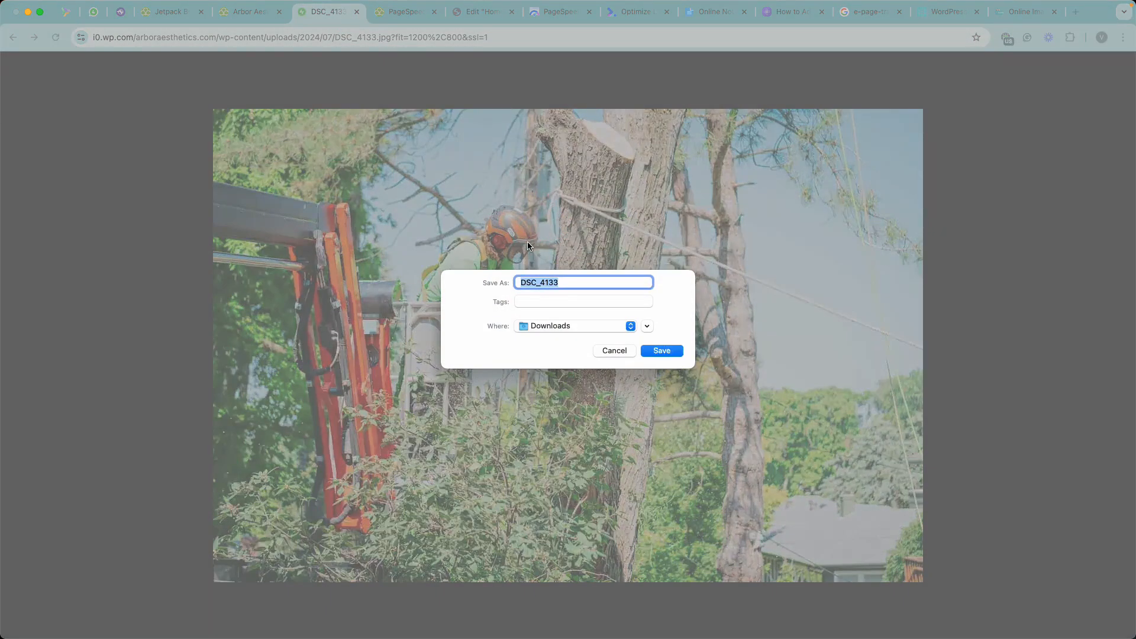
{"action": "left_click", "coordinate": [615, 351]}
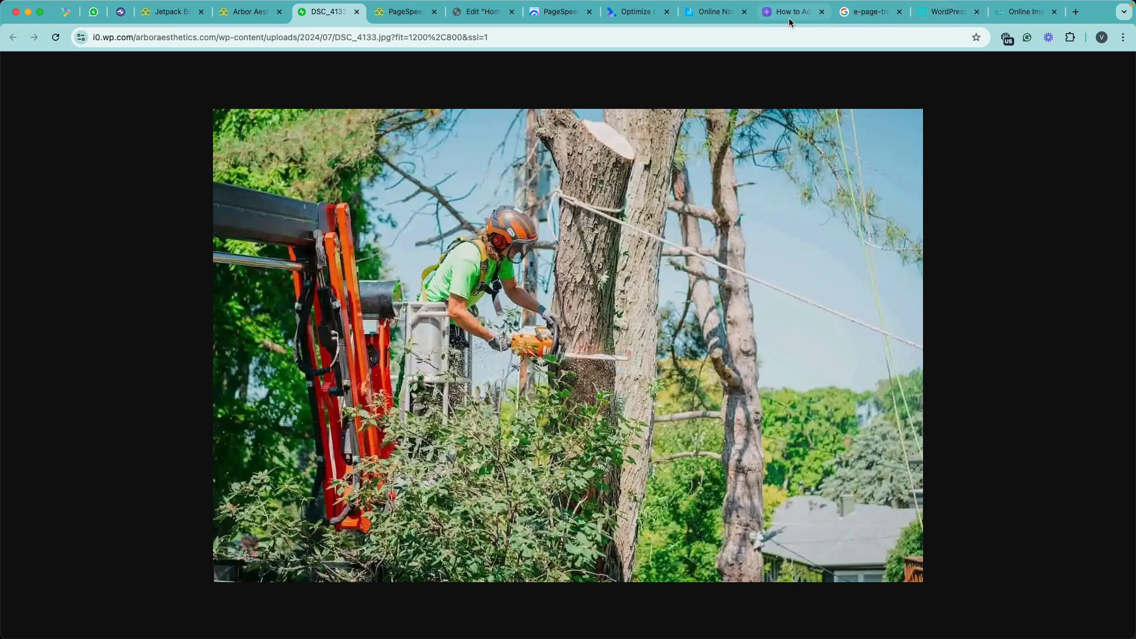
Step: Look up the image compressor address in the notepad checklist and switch to the imagecompressor.com page
{"action": "left_click", "coordinate": [638, 18]}
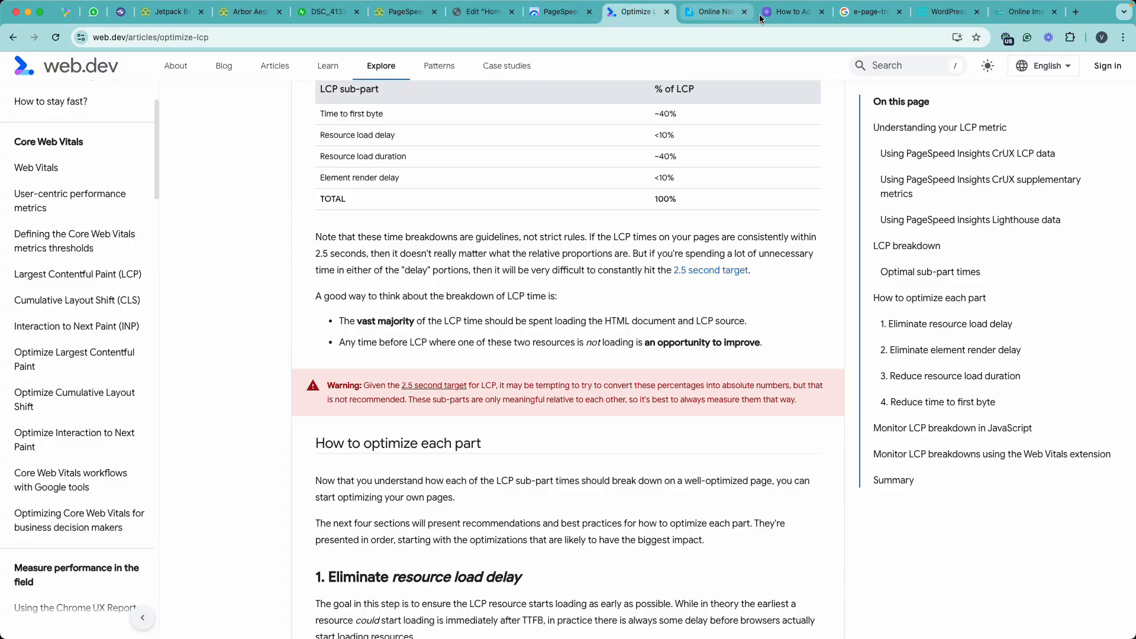
{"action": "left_click", "coordinate": [737, 16]}
{"action": "left_click", "coordinate": [421, 197]}
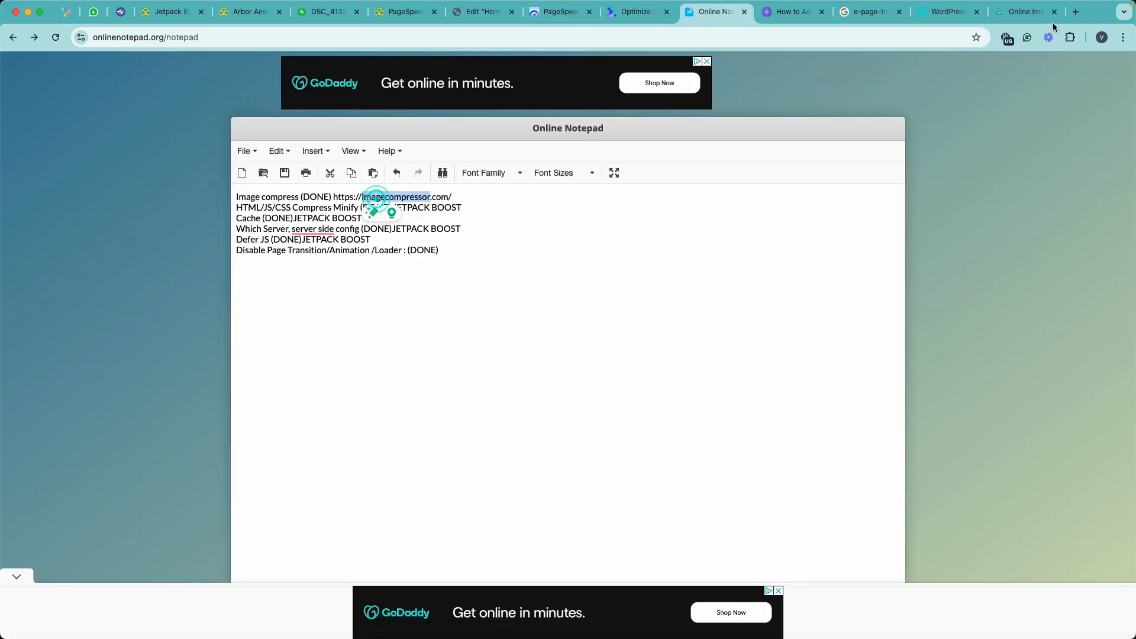
{"action": "left_click", "coordinate": [1009, 13]}
Step: Upload DSC_4133.jpg from the Downloads folder to the Optimizilla image compressor
{"action": "left_click", "coordinate": [536, 362]}
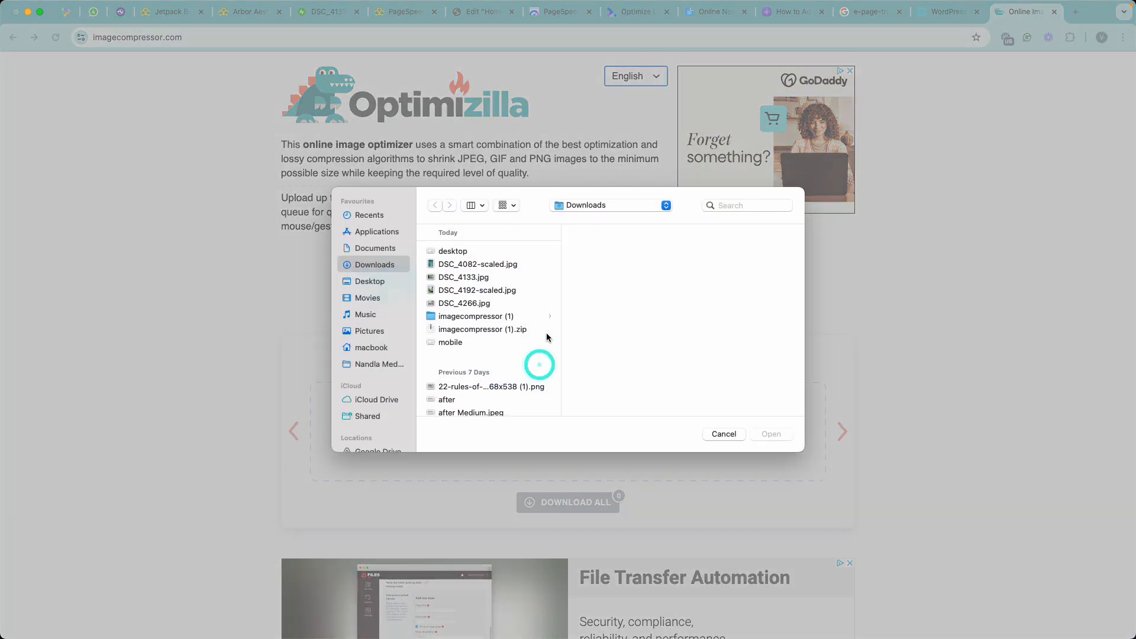
{"action": "left_click", "coordinate": [489, 278]}
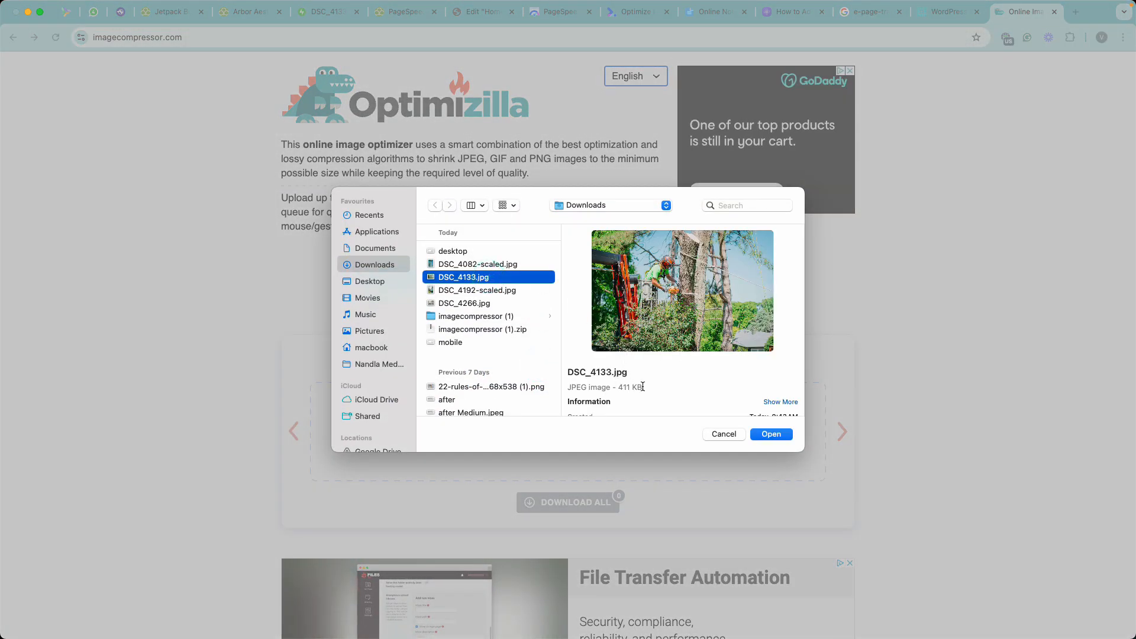
{"action": "scroll", "coordinate": [616, 315], "scroll_direction": "down", "scroll_amount": 3}
{"action": "left_click", "coordinate": [770, 435]}
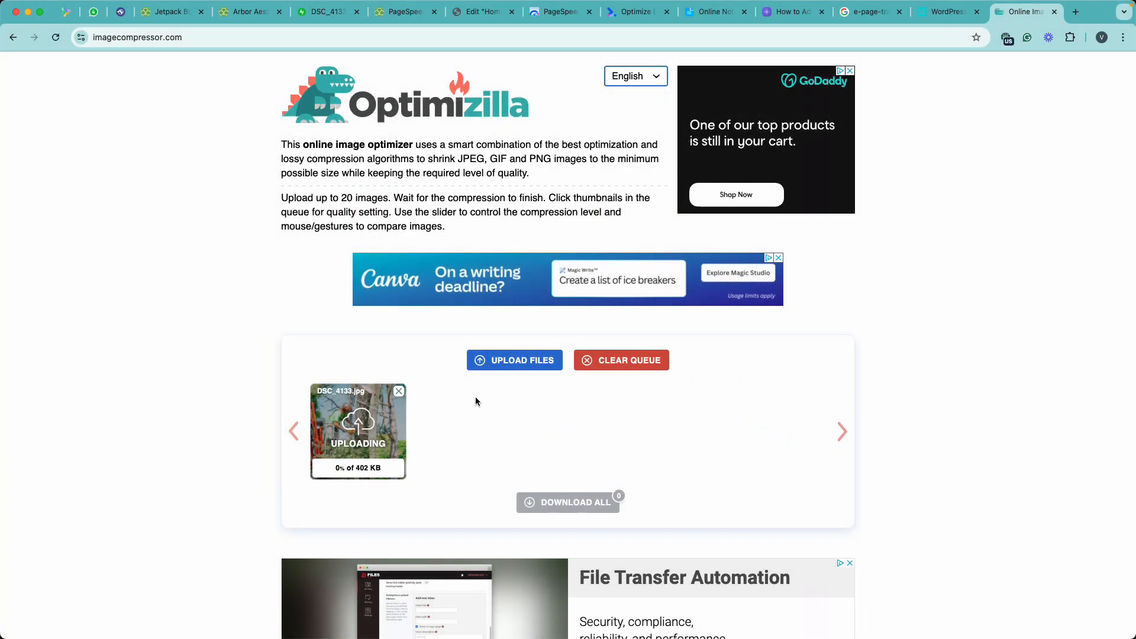
{"action": "scroll", "coordinate": [701, 381], "scroll_direction": "down", "scroll_amount": 2}
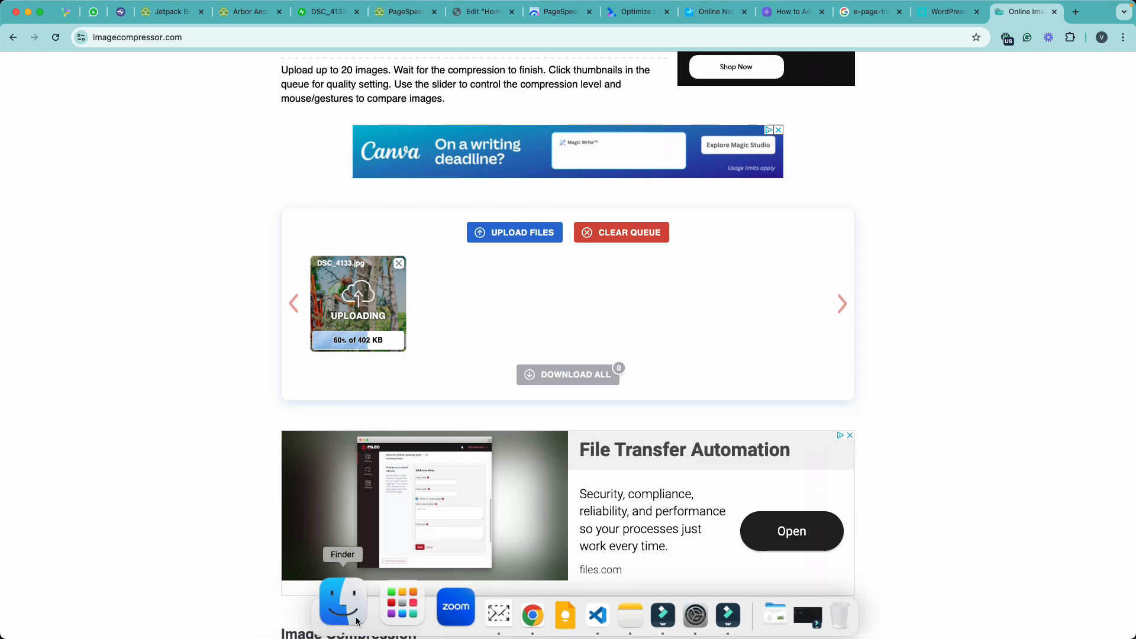
Step: Check the file size and pixel dimensions of DSC_4133.jpg in the Downloads folder using Finder
{"action": "left_click", "coordinate": [339, 606]}
{"action": "left_click", "coordinate": [161, 220]}
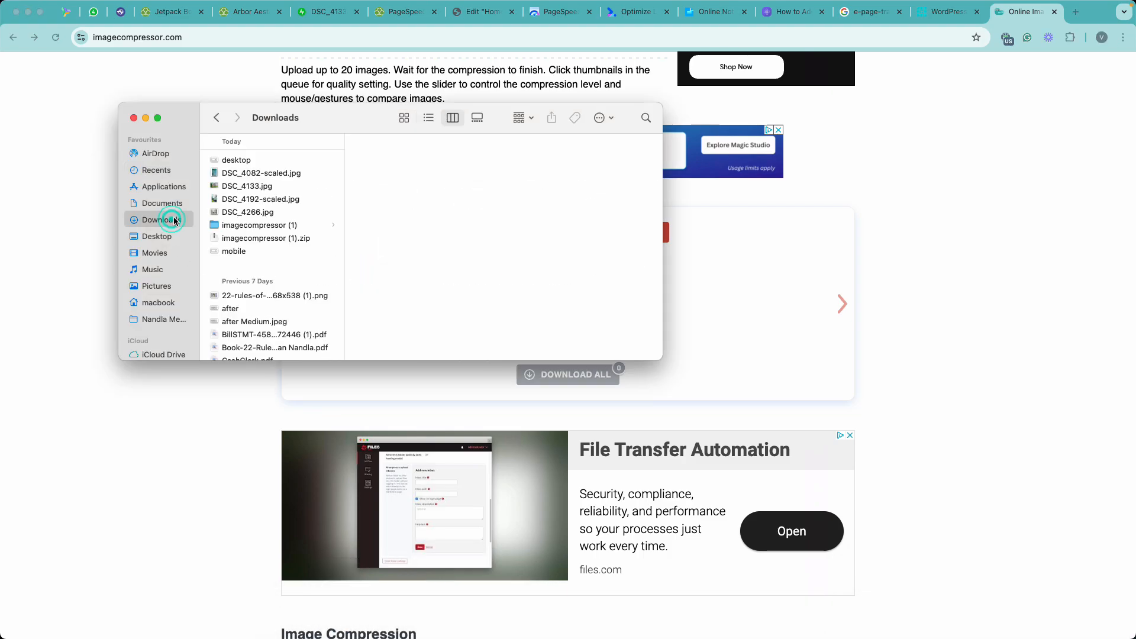
{"action": "left_click", "coordinate": [260, 189]}
{"action": "scroll", "coordinate": [397, 278], "scroll_direction": "down", "scroll_amount": 3}
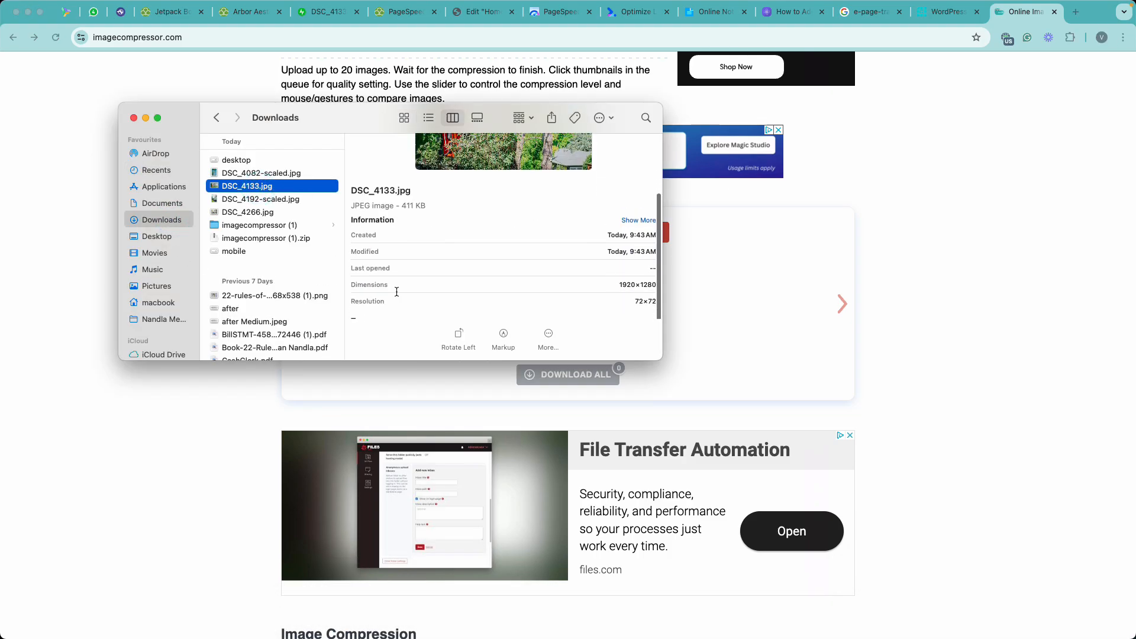
{"action": "mouse_move", "coordinate": [619, 293]}
{"action": "left_mouse_down"}
{"action": "mouse_move", "coordinate": [653, 294]}
{"action": "mouse_move", "coordinate": [619, 294]}
{"action": "mouse_move", "coordinate": [635, 295]}
{"action": "left_mouse_up"}
{"action": "left_click", "coordinate": [632, 295]}
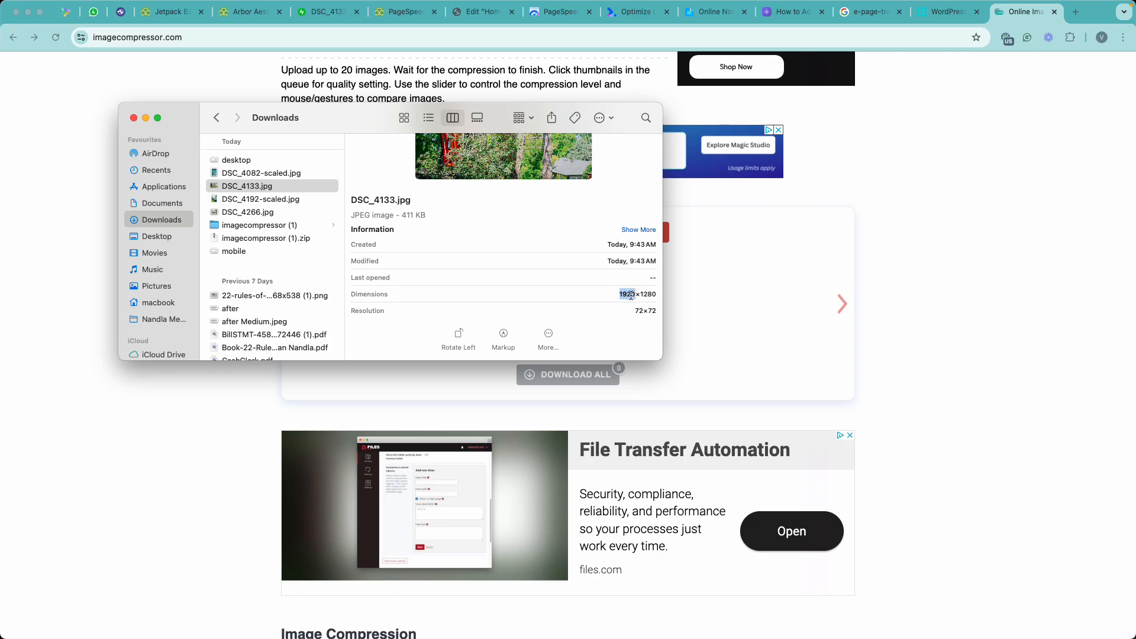
{"action": "left_click", "coordinate": [743, 298]}
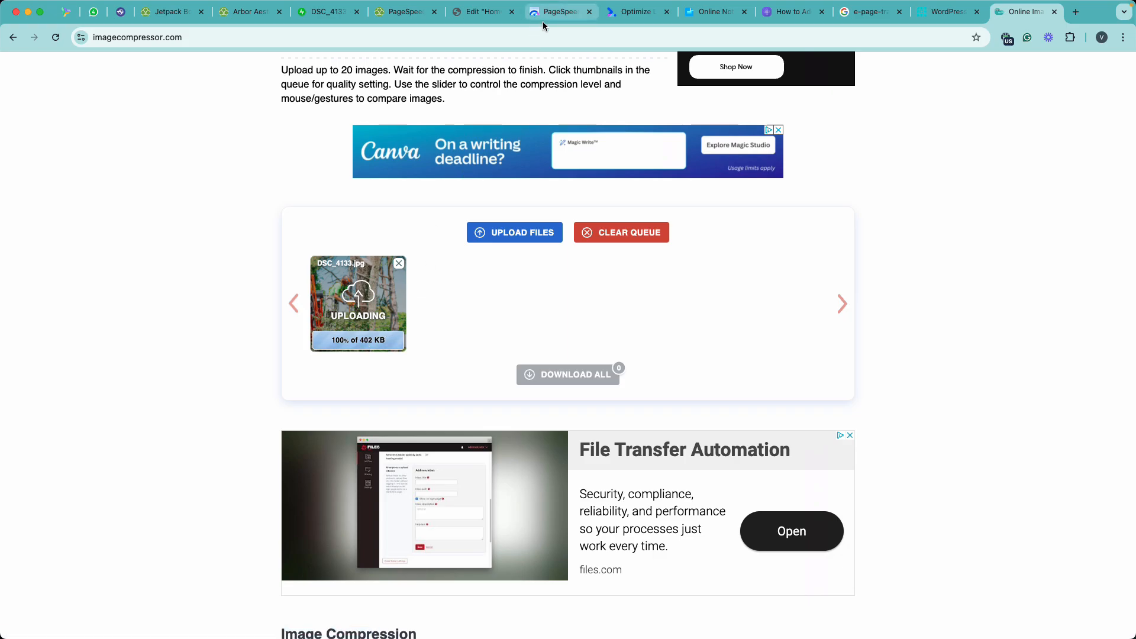
Step: Check the notepad checklist for which tool handles HTML/JS/CSS compression and minification
{"action": "left_click", "coordinate": [721, 15]}
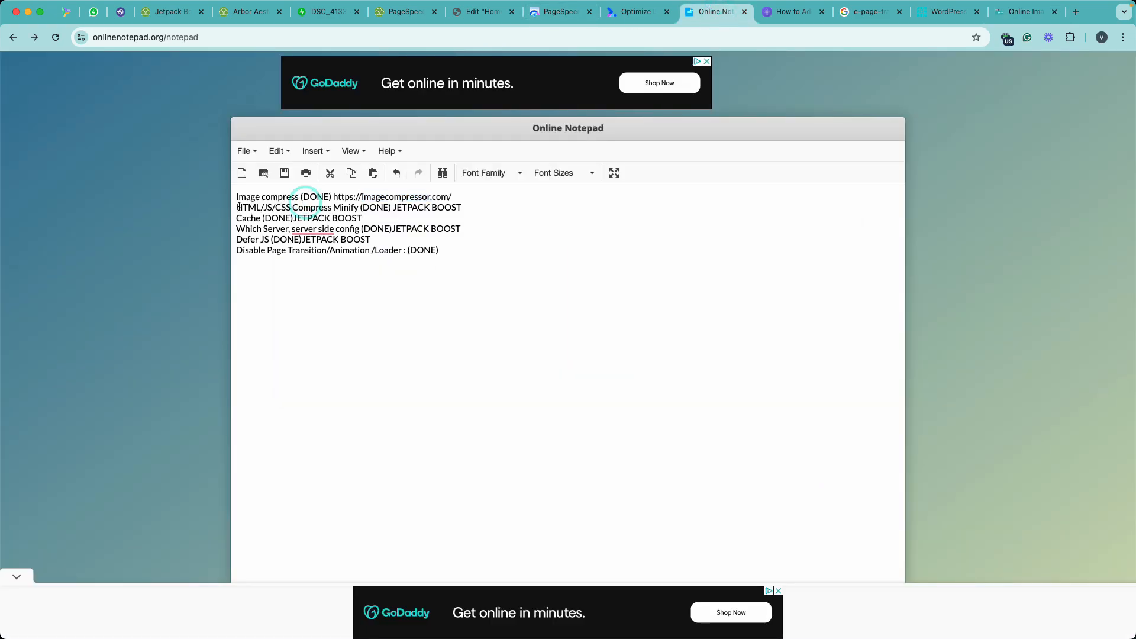
{"action": "left_click_drag", "start_coordinate": [237, 207], "coordinate": [293, 207]}
{"action": "left_click", "coordinate": [258, 242]}
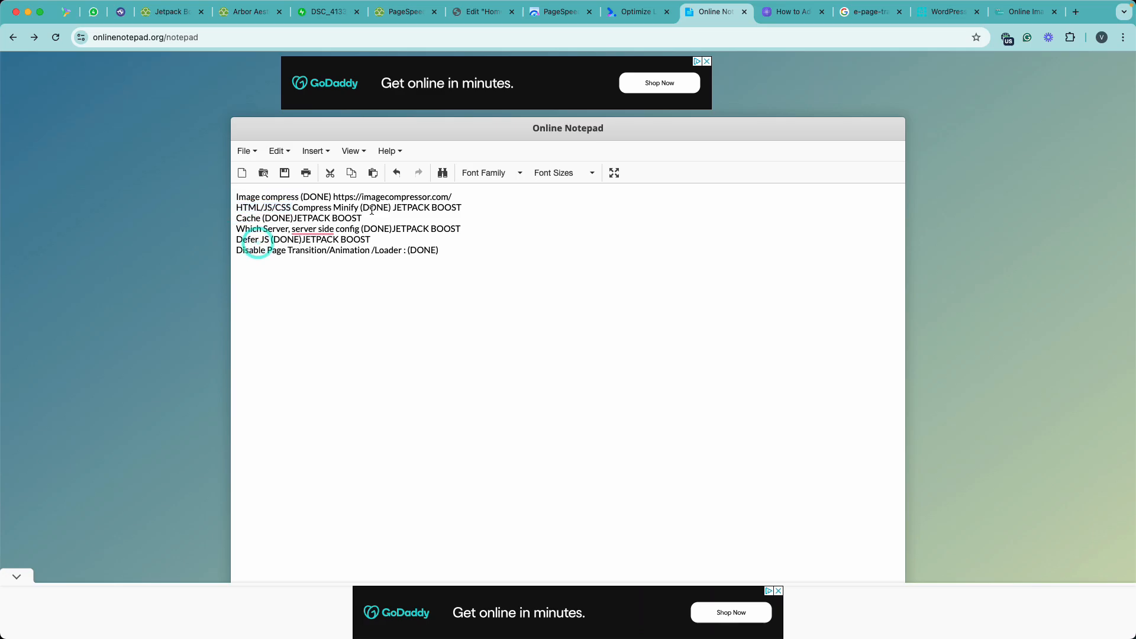
{"action": "left_click_drag", "start_coordinate": [393, 207], "coordinate": [463, 208]}
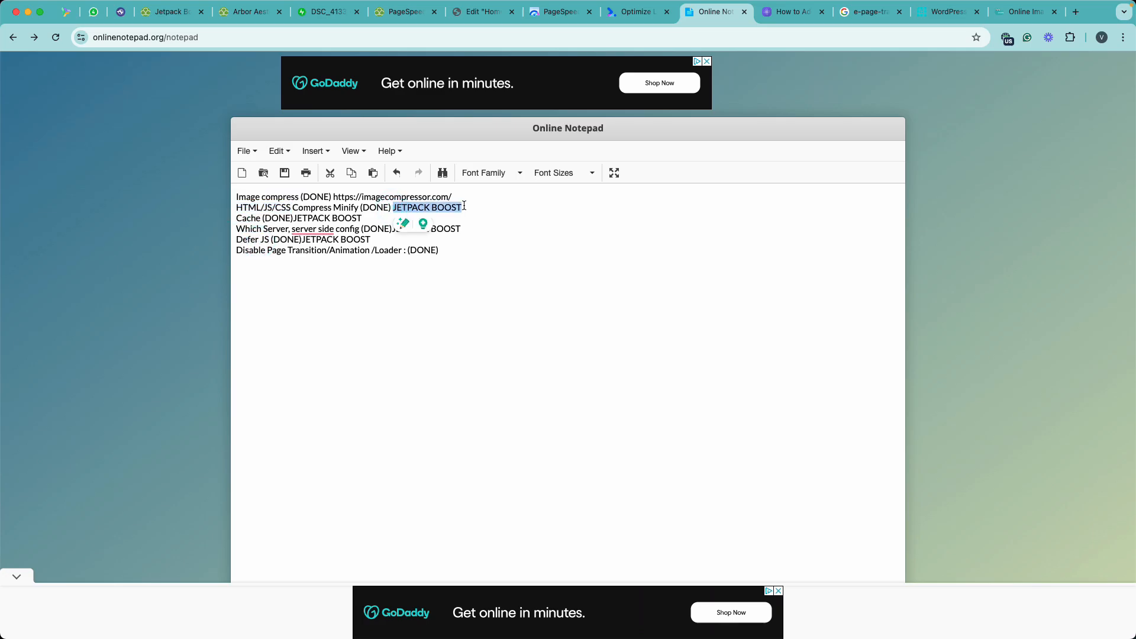
Step: Review the Jetpack Boost settings for critical CSS, page caching, deferred JavaScript, JS/CSS concatenation and image delivery
{"action": "left_click", "coordinate": [178, 14]}
{"action": "scroll", "coordinate": [521, 361], "scroll_direction": "down", "scroll_amount": 4}
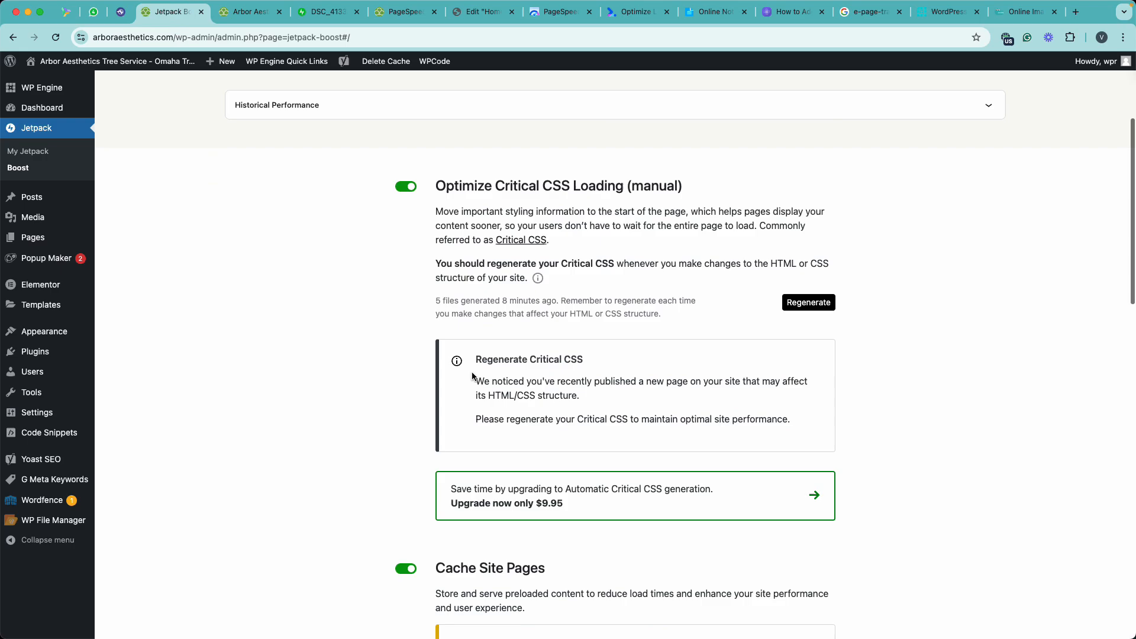
{"action": "scroll", "coordinate": [389, 420], "scroll_direction": "down", "scroll_amount": 7}
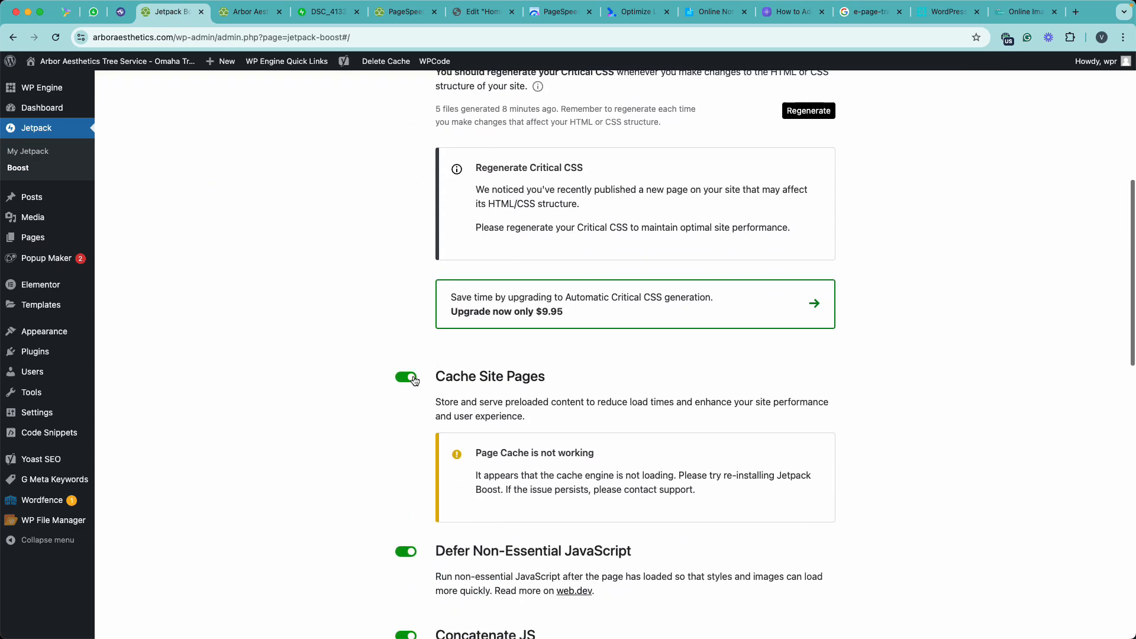
{"action": "scroll", "coordinate": [415, 425], "scroll_direction": "down", "scroll_amount": 7}
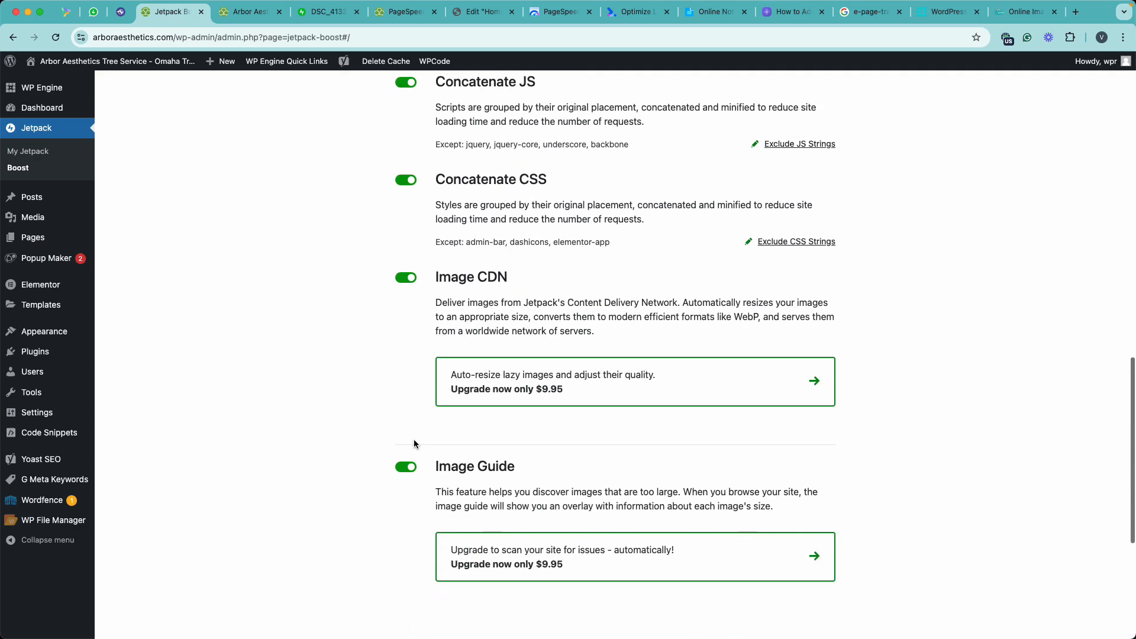
{"action": "scroll", "coordinate": [414, 319], "scroll_direction": "up", "scroll_amount": 20}
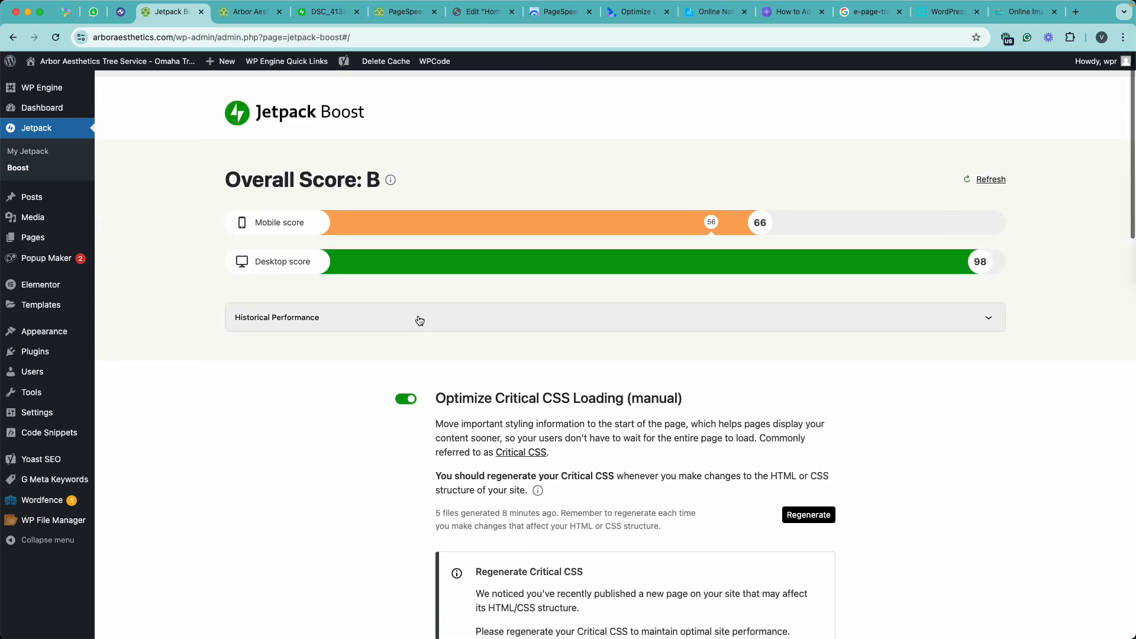
Step: Return to the image compressor page, dismiss the ad overlay and turn off the Browsec VPN extension
{"action": "left_click", "coordinate": [1012, 9]}
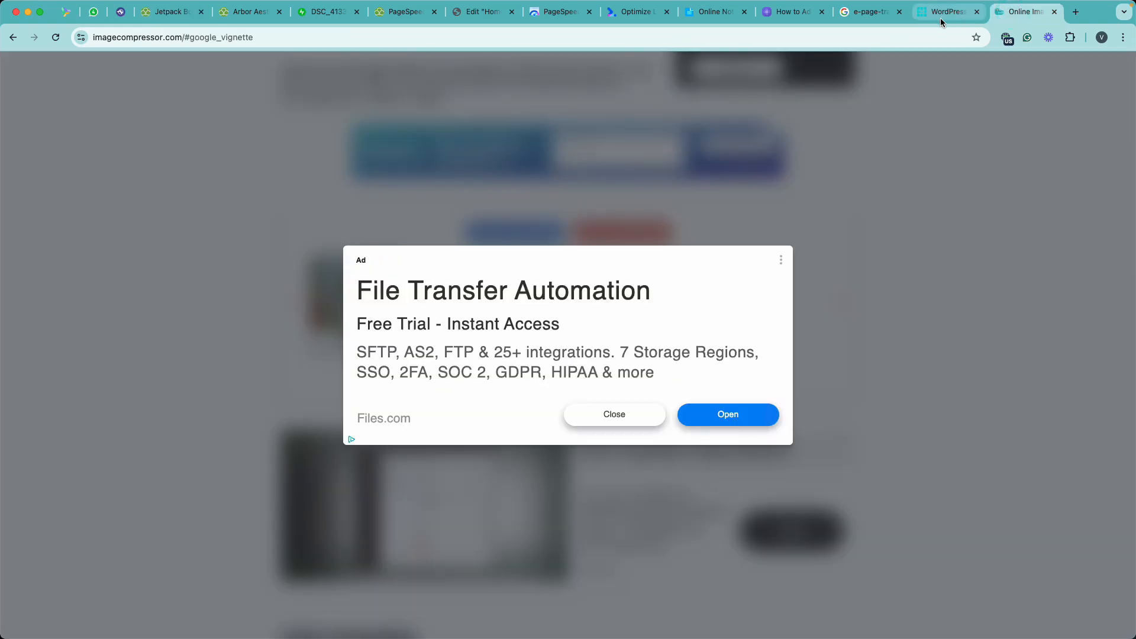
{"action": "left_click", "coordinate": [638, 421]}
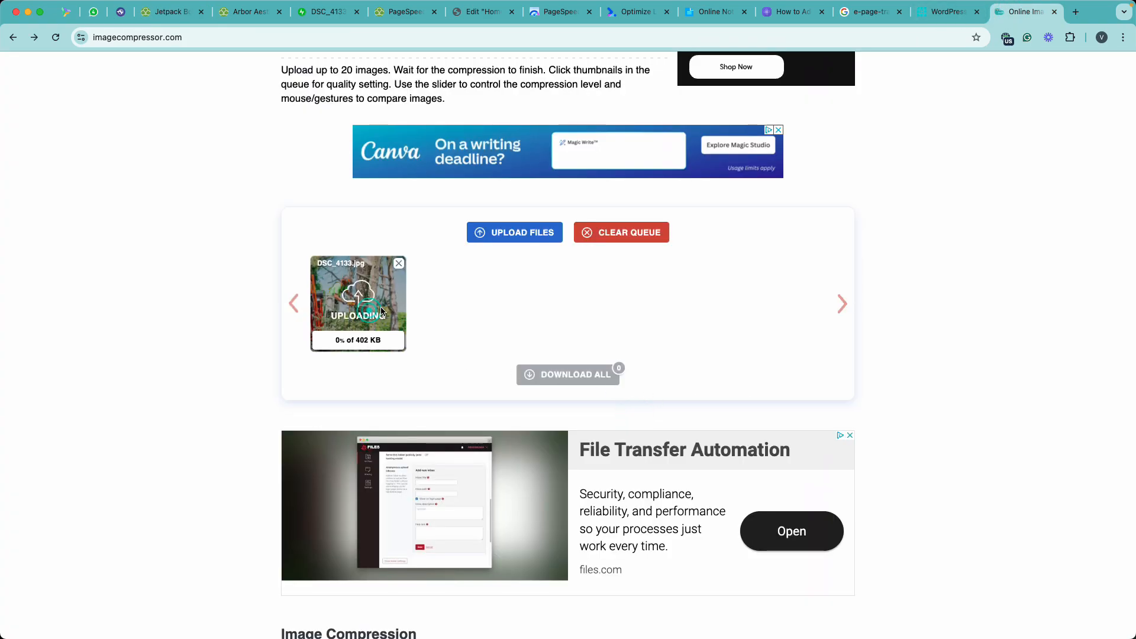
{"action": "left_click", "coordinate": [1006, 38]}
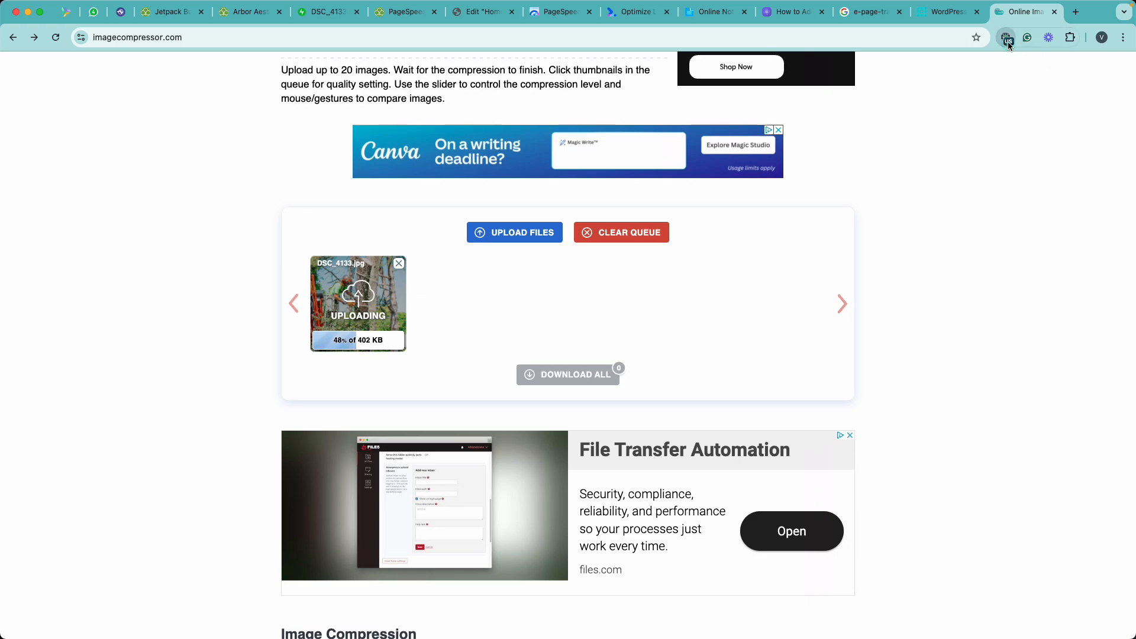
{"action": "left_click", "coordinate": [972, 288]}
{"action": "left_click", "coordinate": [959, 331]}
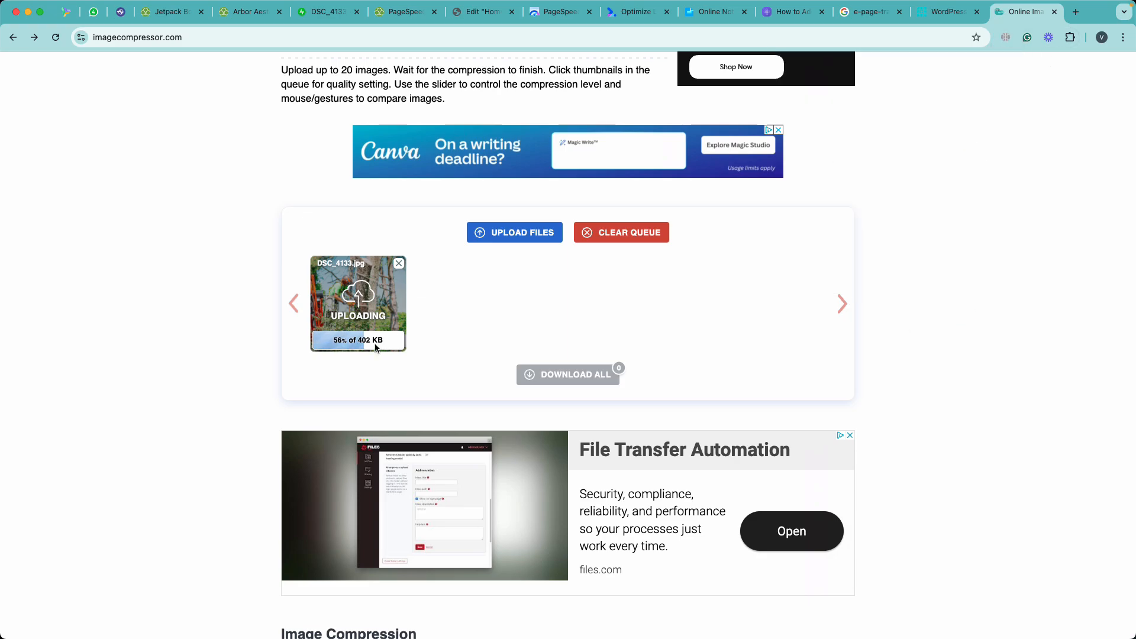
Step: Remove the stalled DSC_4133.jpg from the compressor queue and upload it again
{"action": "left_click", "coordinate": [399, 264]}
{"action": "left_click", "coordinate": [497, 232]}
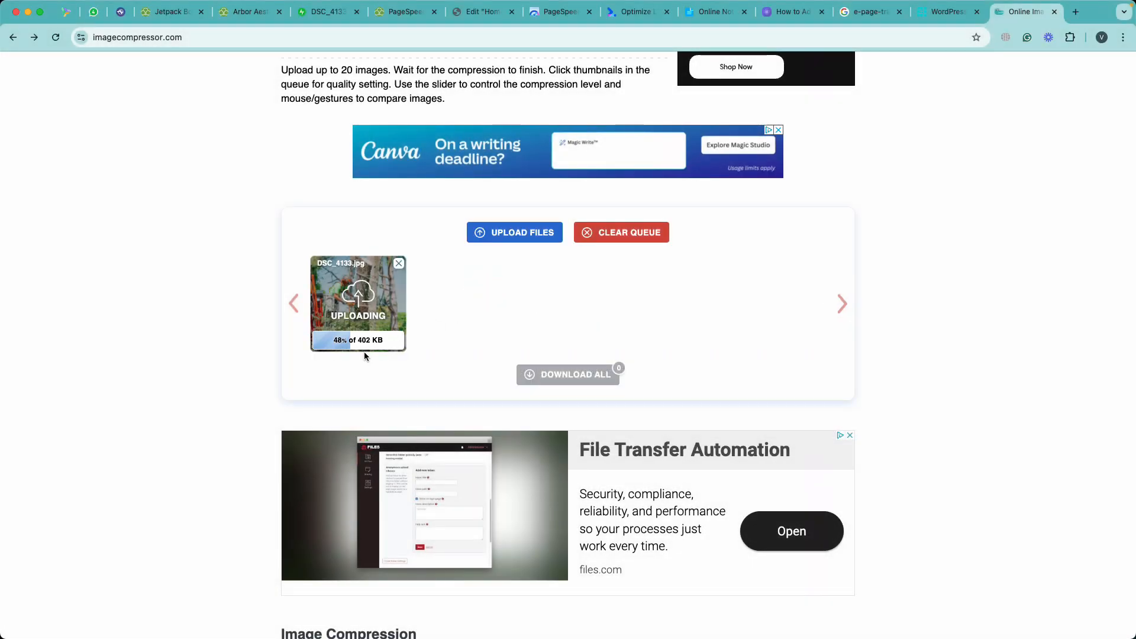
Step: Set the compression quality of DSC_4133.jpg to 50 and apply it
{"action": "scroll", "coordinate": [419, 330], "scroll_direction": "down", "scroll_amount": 3}
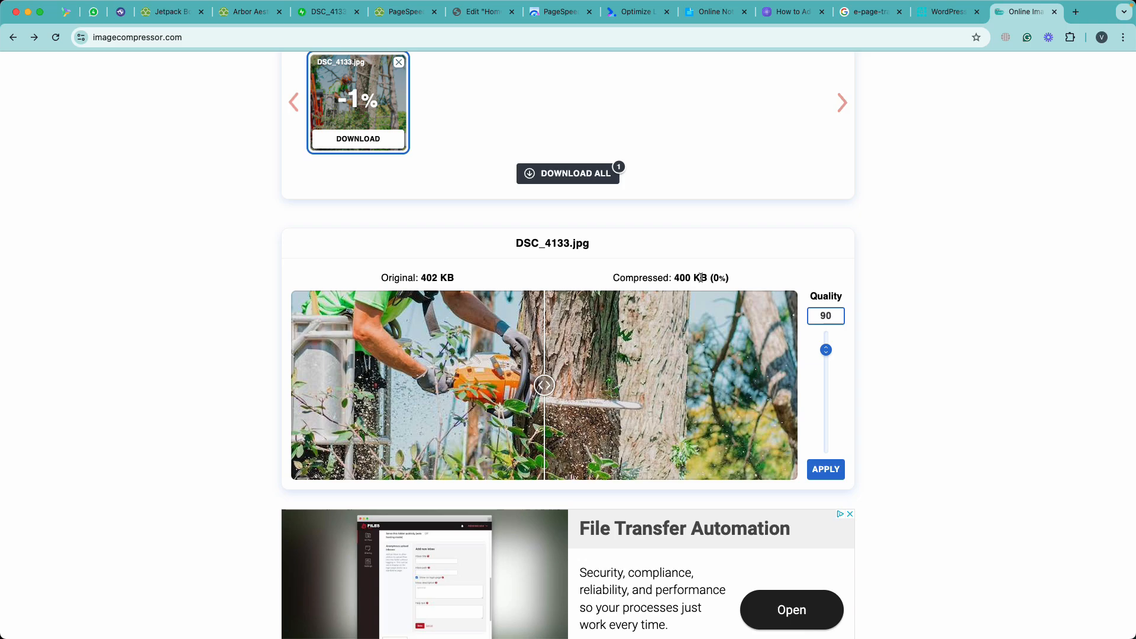
{"action": "left_click_drag", "start_coordinate": [828, 356], "coordinate": [829, 403]}
{"action": "left_click", "coordinate": [830, 473]}
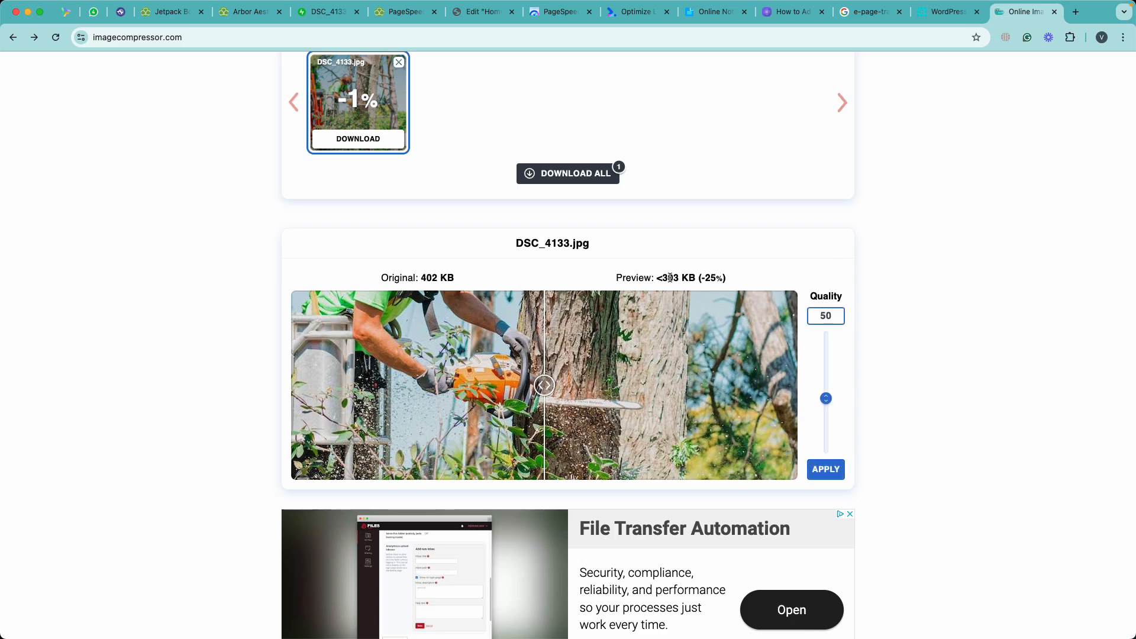
{"action": "left_click", "coordinate": [826, 468]}
{"action": "scroll", "coordinate": [444, 244], "scroll_direction": "up", "scroll_amount": 3}
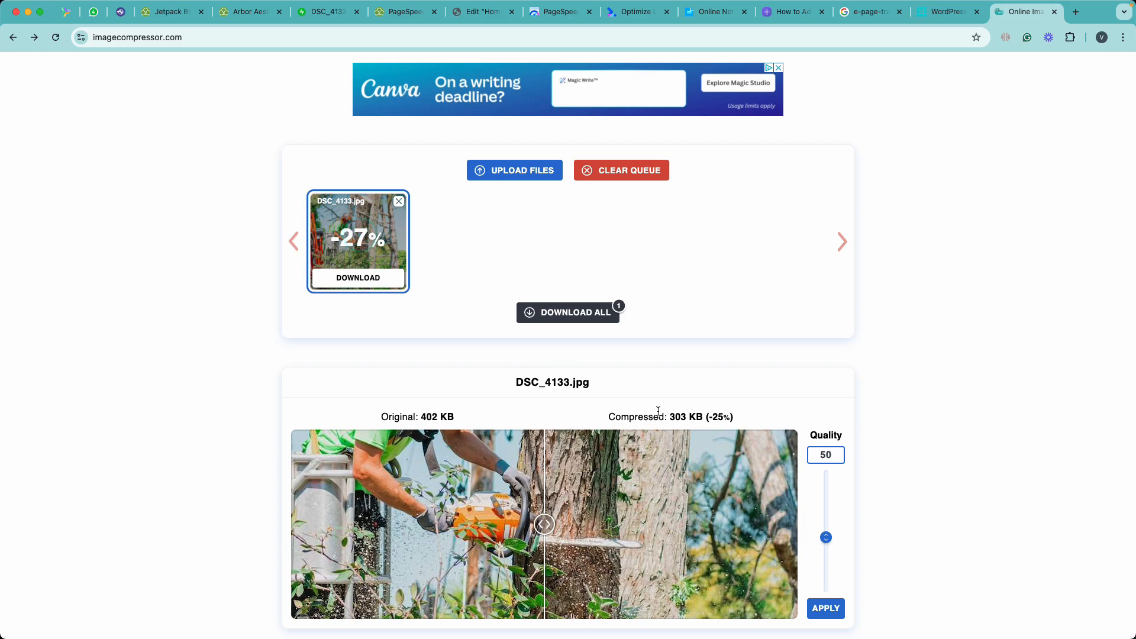
Step: Set the compression quality of DSC_4133.jpg to 25 and apply it
{"action": "scroll", "coordinate": [808, 417], "scroll_direction": "down", "scroll_amount": 3}
{"action": "left_click", "coordinate": [828, 474]}
{"action": "left_click_drag", "start_coordinate": [828, 477], "coordinate": [826, 500]}
{"action": "left_click", "coordinate": [822, 533]}
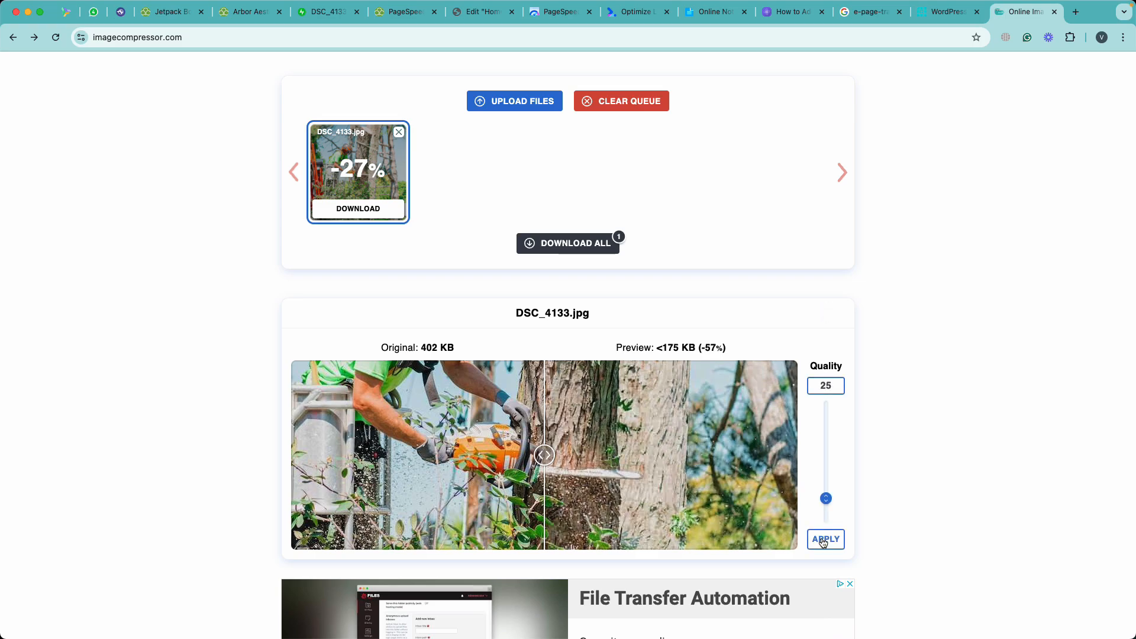
Step: Download the compressed DSC_4133-min.jpg and open it to inspect its image quality
{"action": "left_click", "coordinate": [358, 209]}
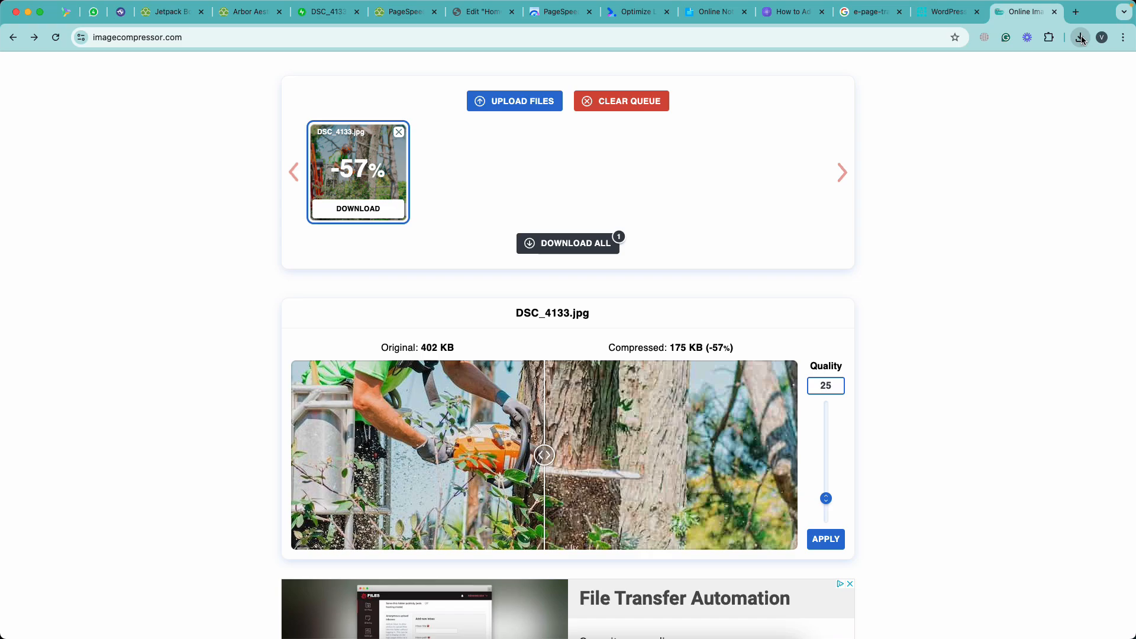
{"action": "left_click", "coordinate": [1082, 39]}
{"action": "left_click", "coordinate": [988, 91]}
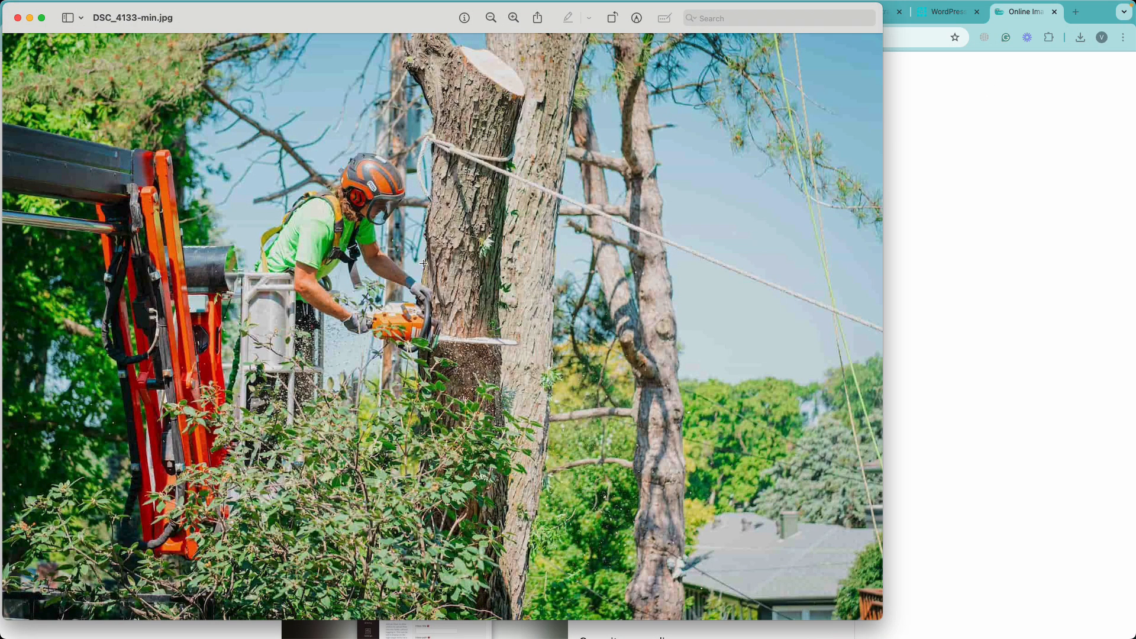
{"action": "scroll", "coordinate": [440, 258], "scroll_direction": "up", "scroll_amount": 2}
{"action": "scroll", "coordinate": [439, 257], "scroll_direction": "down", "scroll_amount": 2}
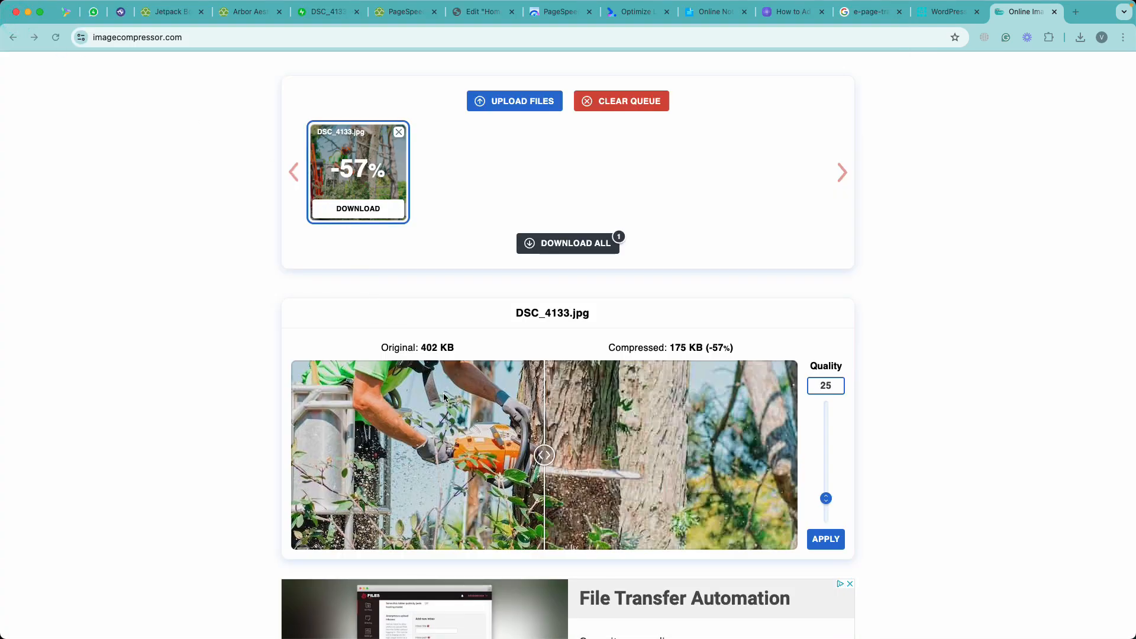
Step: Compare the original and compressed versions of DSC_4133.jpg by moving the preview divider over the tree trunk
{"action": "left_click", "coordinate": [551, 461]}
{"action": "left_click_drag", "start_coordinate": [551, 460], "coordinate": [604, 481]}
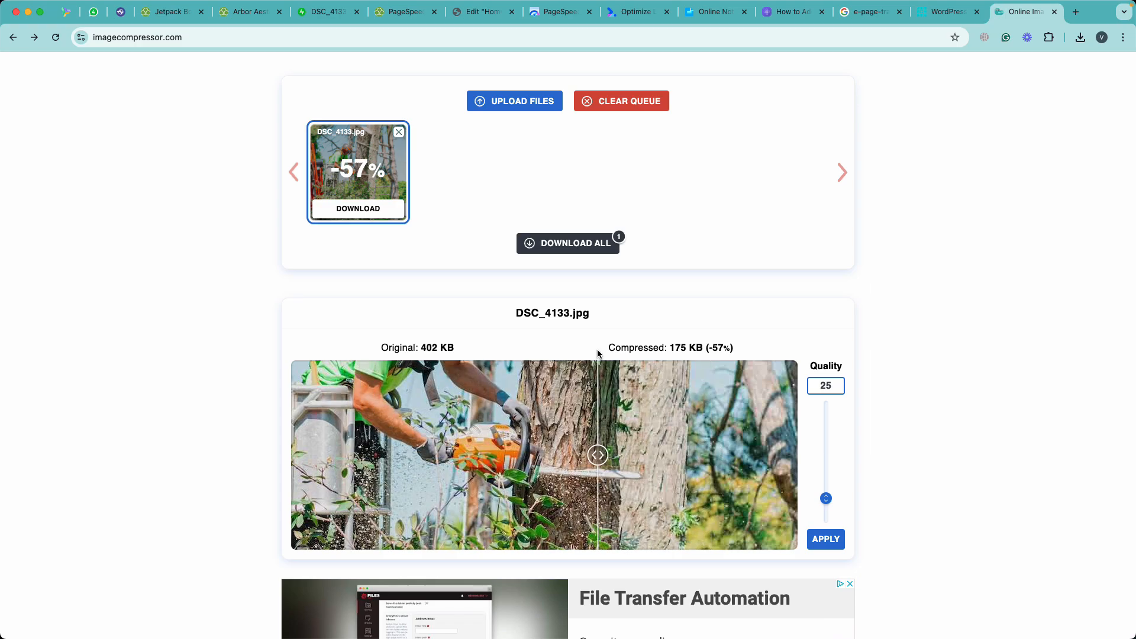
{"action": "scroll", "coordinate": [598, 354], "scroll_direction": "up", "scroll_amount": 5}
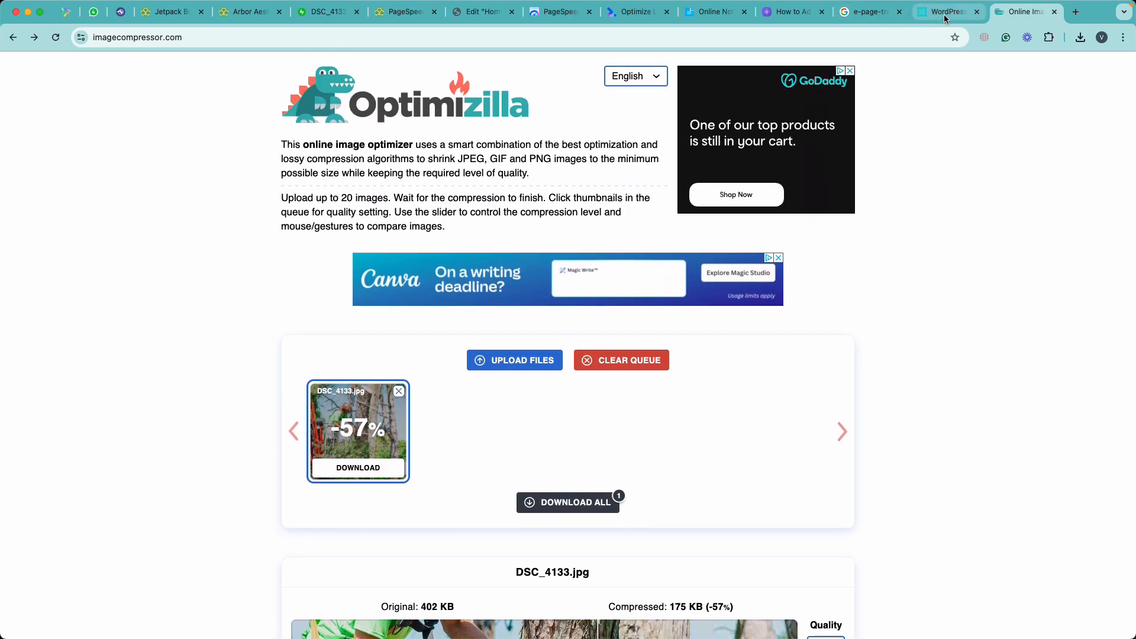
Step: Look over the Jetpack Boost optimization modules and overall score section again
{"action": "left_click", "coordinate": [157, 12]}
{"action": "scroll", "coordinate": [444, 322], "scroll_direction": "down", "scroll_amount": 15}
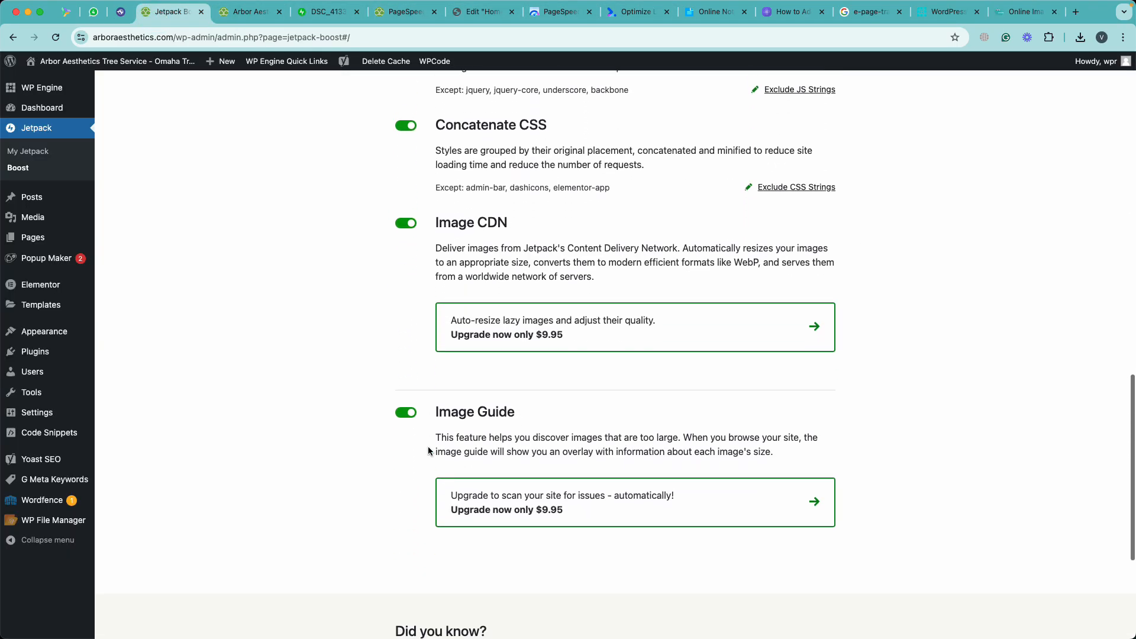
{"action": "scroll", "coordinate": [428, 451], "scroll_direction": "up", "scroll_amount": 15}
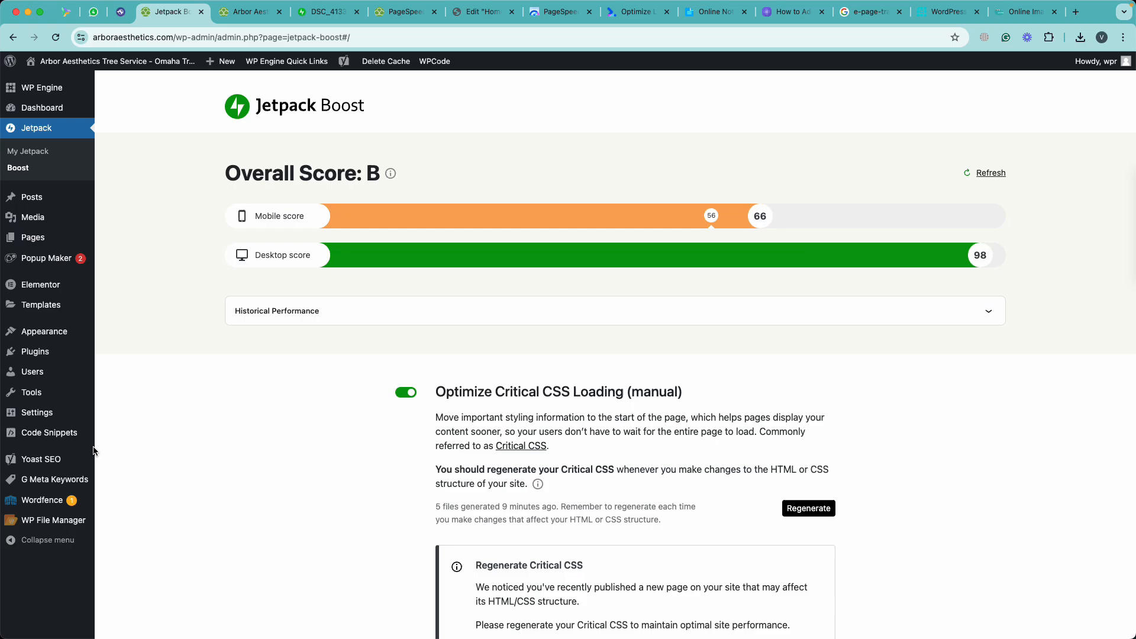
{"action": "mouse_move", "coordinate": [62, 420]}
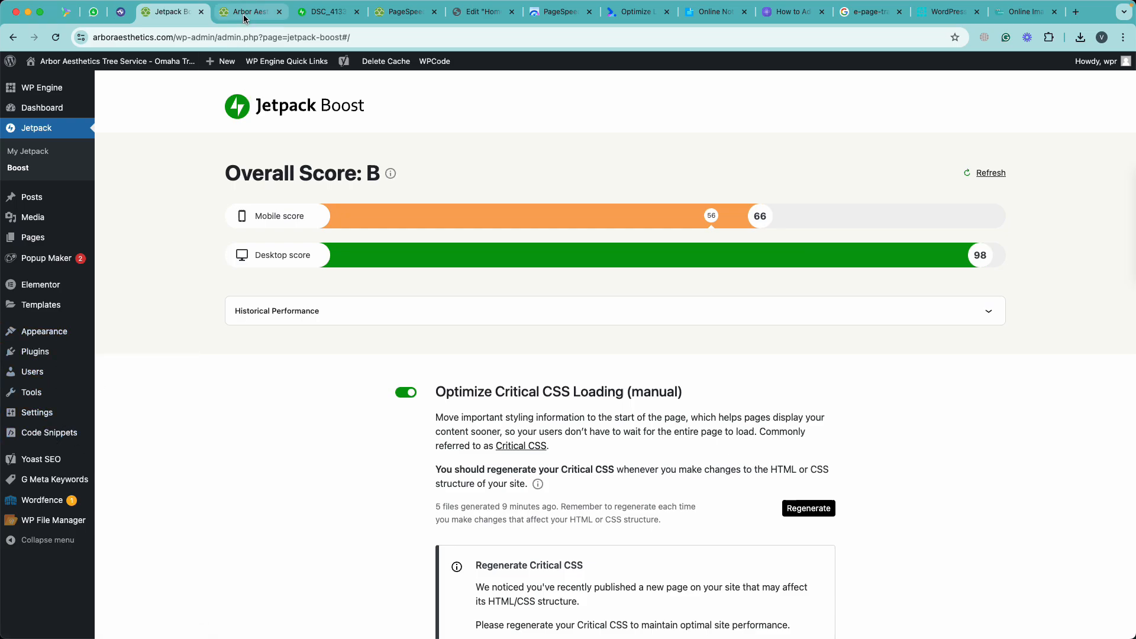
Step: Open PageSpeed Ninja's General settings, turning the Browsec VPN back on and reloading the page to gain access
{"action": "left_click", "coordinate": [406, 12]}
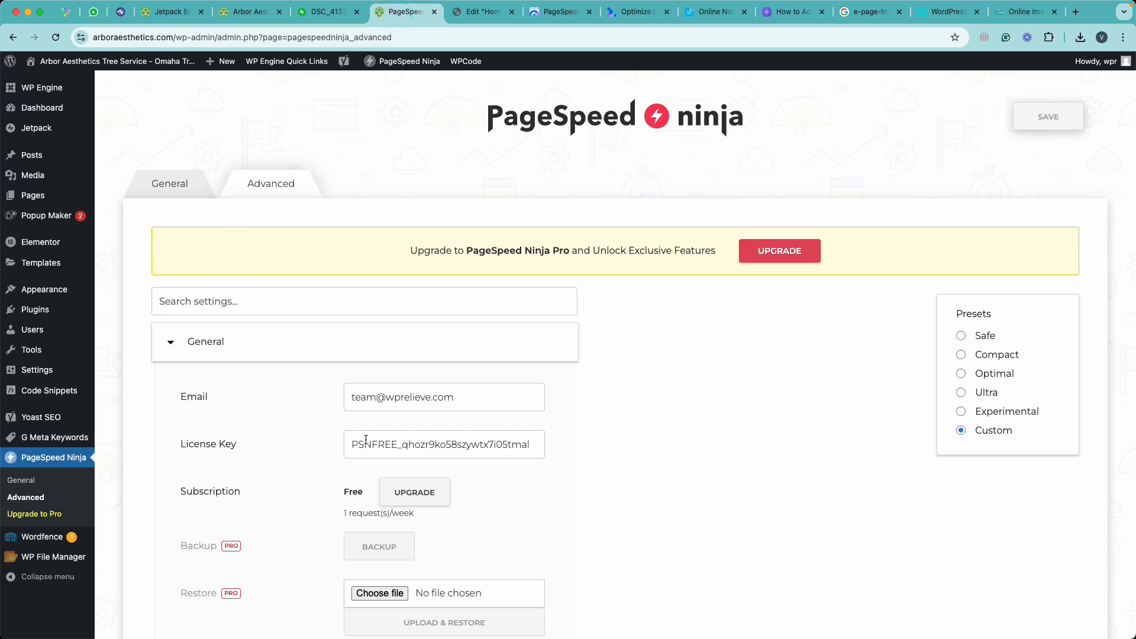
{"action": "left_click", "coordinate": [170, 185]}
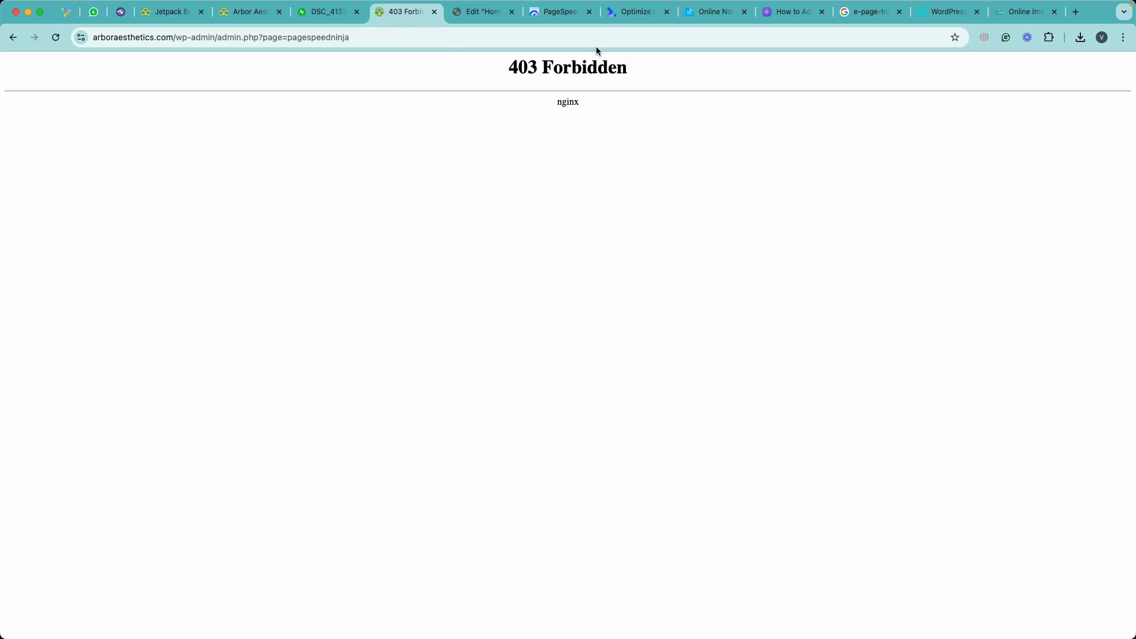
{"action": "left_click", "coordinate": [987, 38]}
{"action": "left_click", "coordinate": [979, 287]}
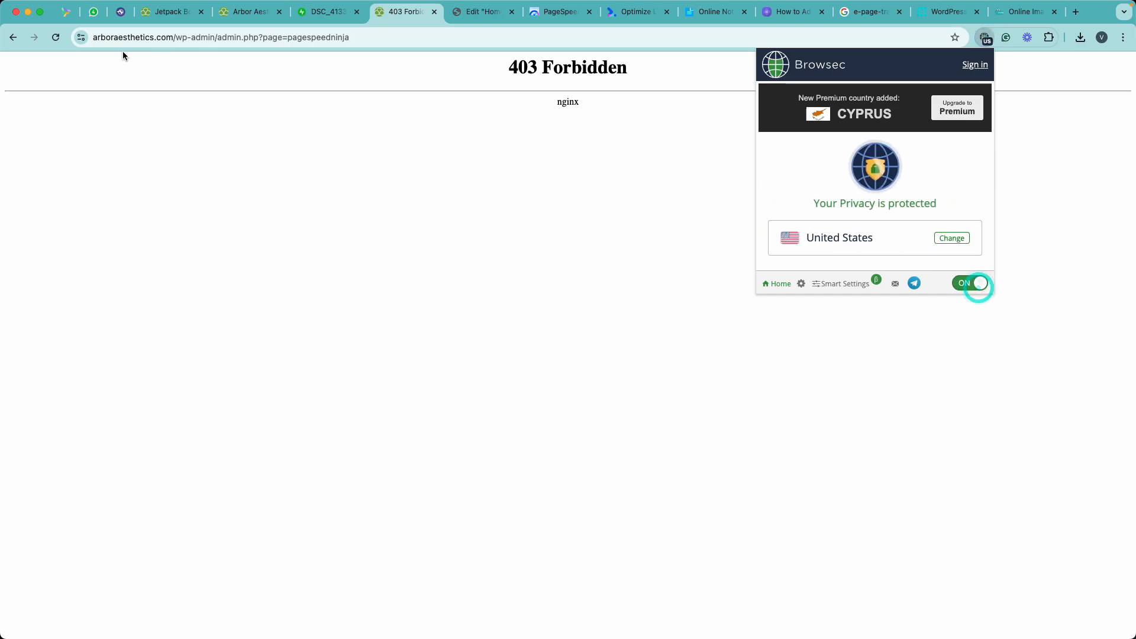
{"action": "left_click", "coordinate": [57, 38]}
{"action": "left_click", "coordinate": [331, 16]}
{"action": "left_click", "coordinate": [415, 18]}
Step: Review the desktop and mobile optimization switches in PageSpeed Ninja's General settings
{"action": "left_click", "coordinate": [383, 45]}
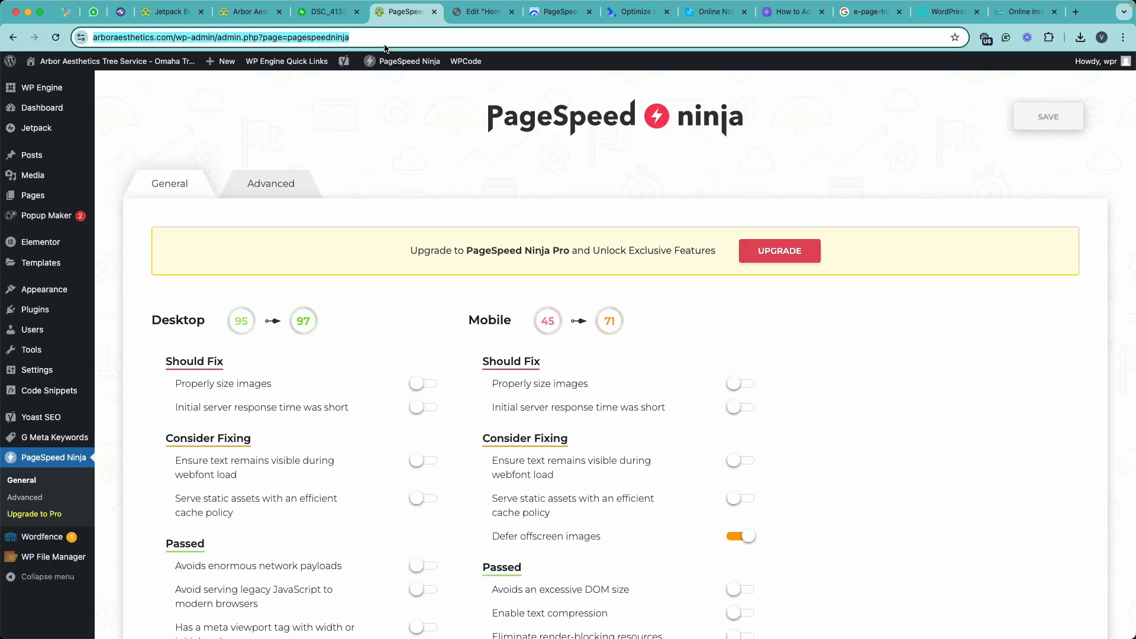
{"action": "scroll", "coordinate": [376, 277], "scroll_direction": "down", "scroll_amount": 8}
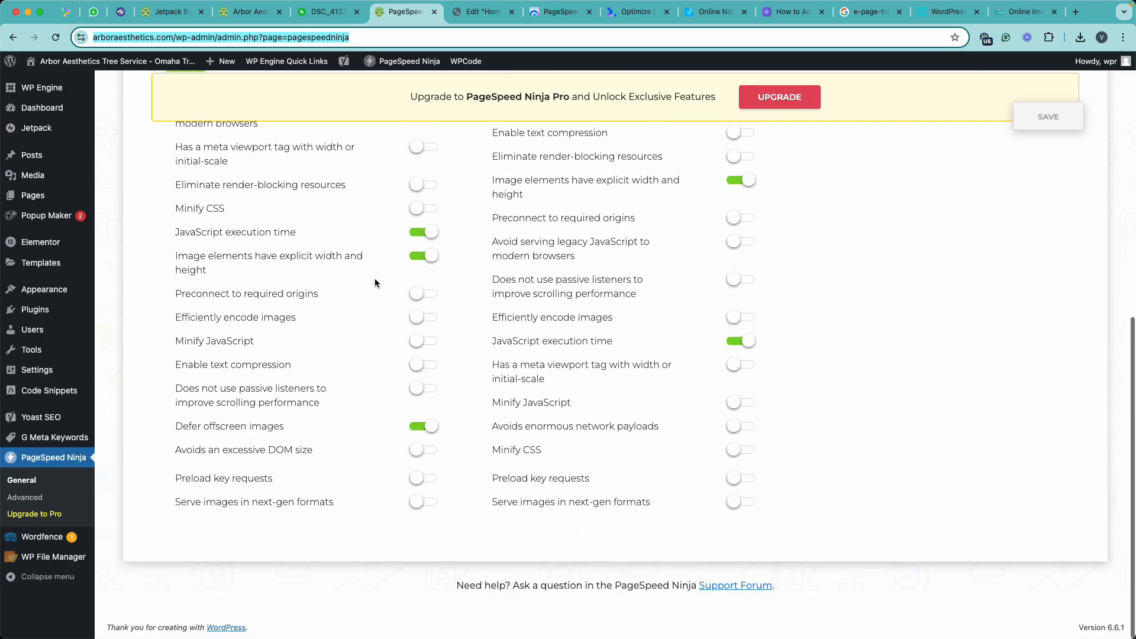
{"action": "scroll", "coordinate": [375, 279], "scroll_direction": "up", "scroll_amount": 8}
Step: Examine the desktop and mobile performance metrics and diagnostics for the site in the PageSpeed Insights report
{"action": "left_click", "coordinate": [553, 12]}
{"action": "scroll", "coordinate": [479, 376], "scroll_direction": "down", "scroll_amount": 9}
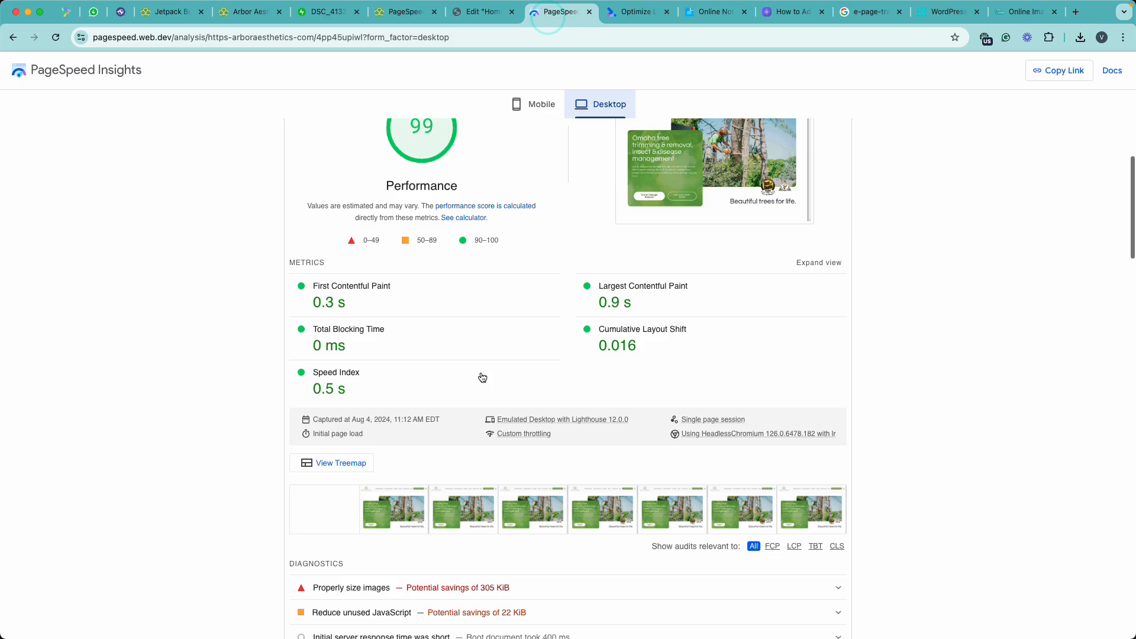
{"action": "scroll", "coordinate": [472, 377], "scroll_direction": "down", "scroll_amount": 2}
{"action": "scroll", "coordinate": [427, 211], "scroll_direction": "up", "scroll_amount": 9}
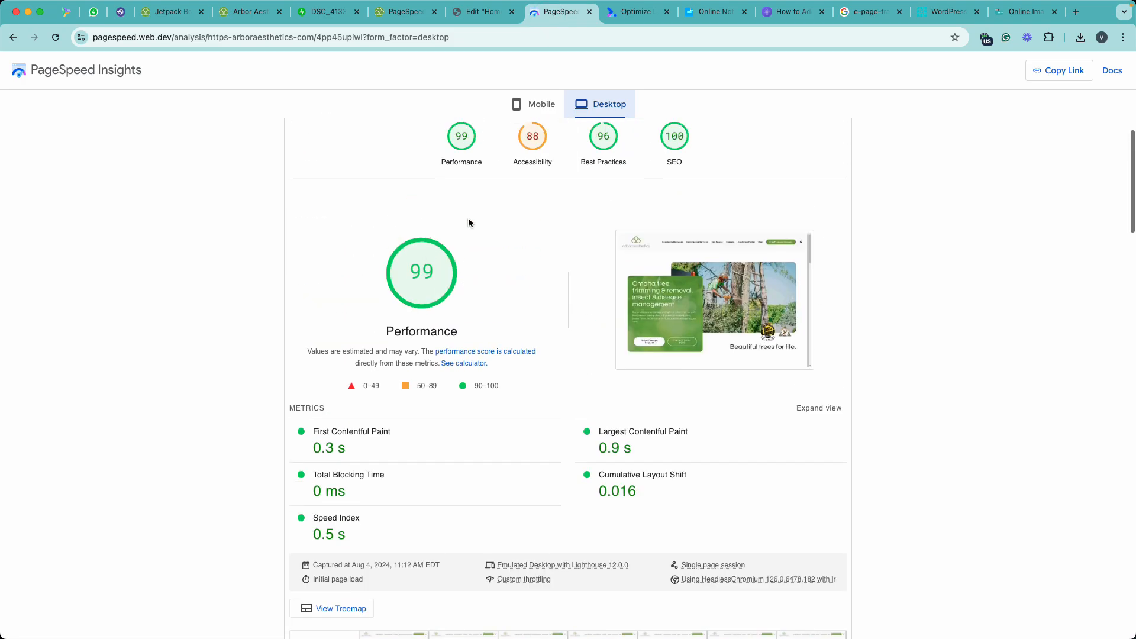
{"action": "left_click", "coordinate": [528, 106]}
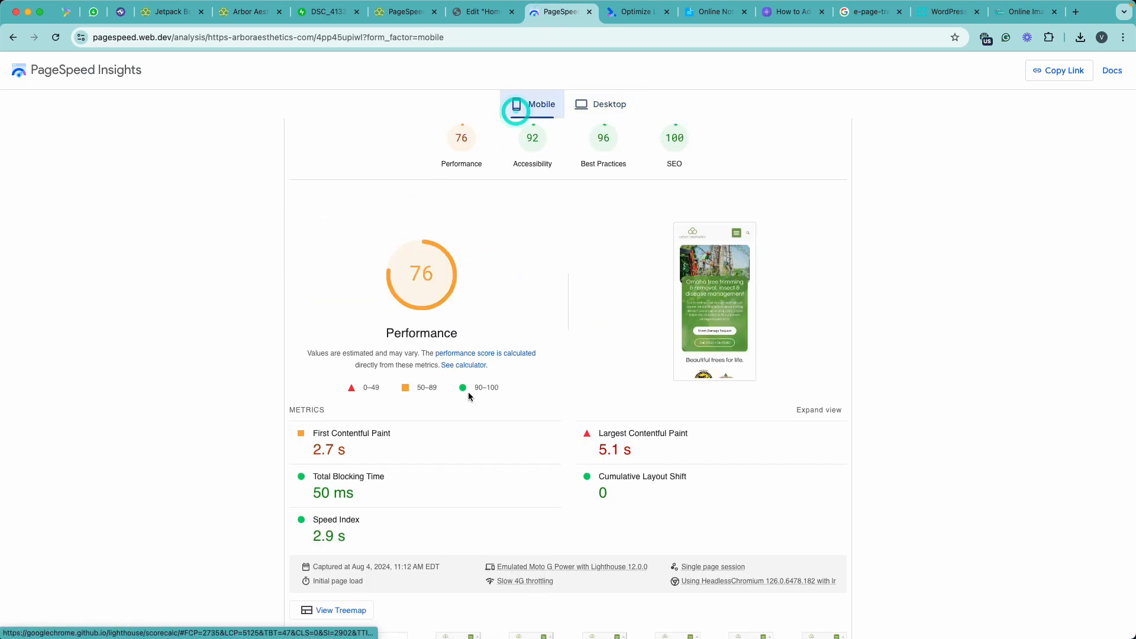
{"action": "scroll", "coordinate": [464, 390], "scroll_direction": "down", "scroll_amount": 5}
{"action": "scroll", "coordinate": [465, 390], "scroll_direction": "down", "scroll_amount": 7}
{"action": "scroll", "coordinate": [464, 375], "scroll_direction": "up", "scroll_amount": 2}
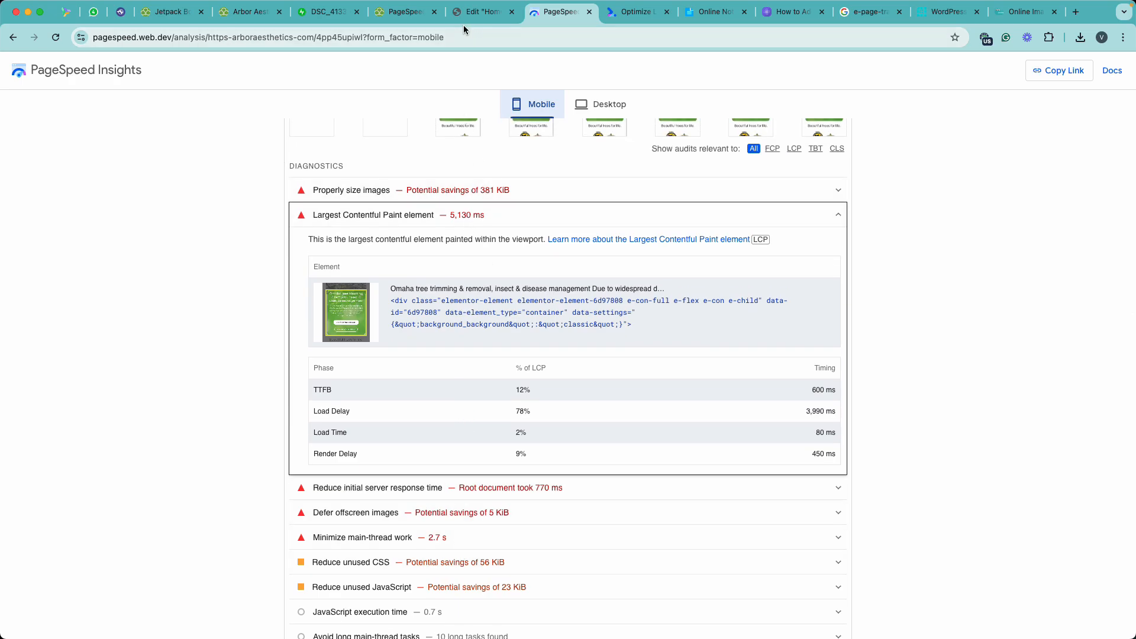
Step: Recheck PageSpeed Ninja's list of recommended fixes and open its Advanced settings
{"action": "left_click", "coordinate": [406, 12]}
{"action": "scroll", "coordinate": [307, 388], "scroll_direction": "up", "scroll_amount": 3}
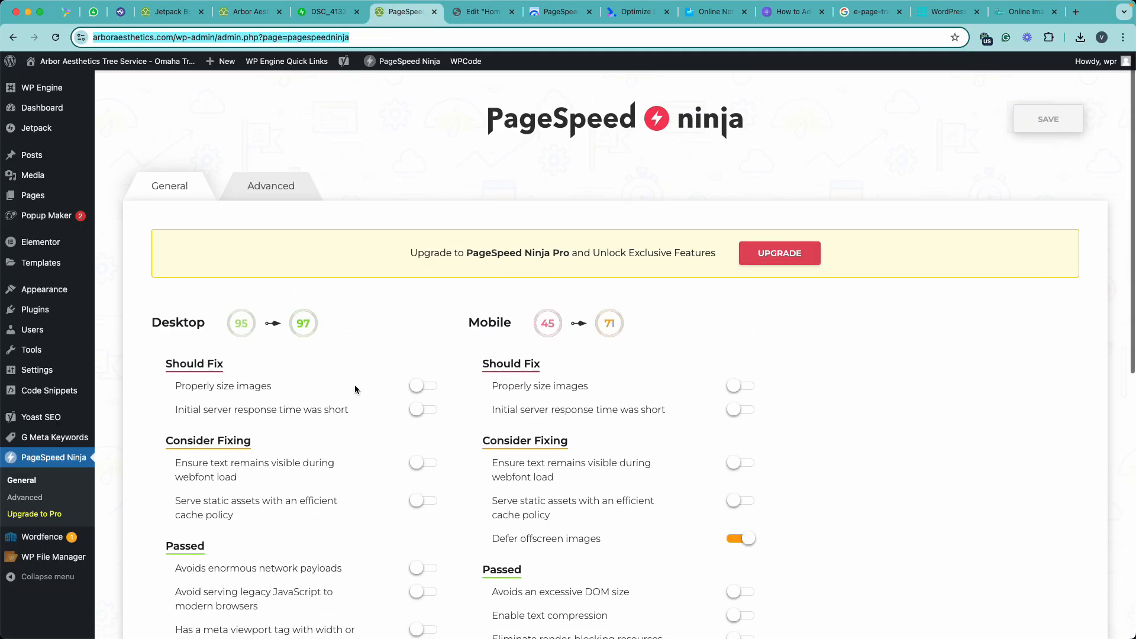
{"action": "scroll", "coordinate": [360, 396], "scroll_direction": "down", "scroll_amount": 10}
{"action": "scroll", "coordinate": [355, 391], "scroll_direction": "up", "scroll_amount": 10}
{"action": "left_click", "coordinate": [270, 180]}
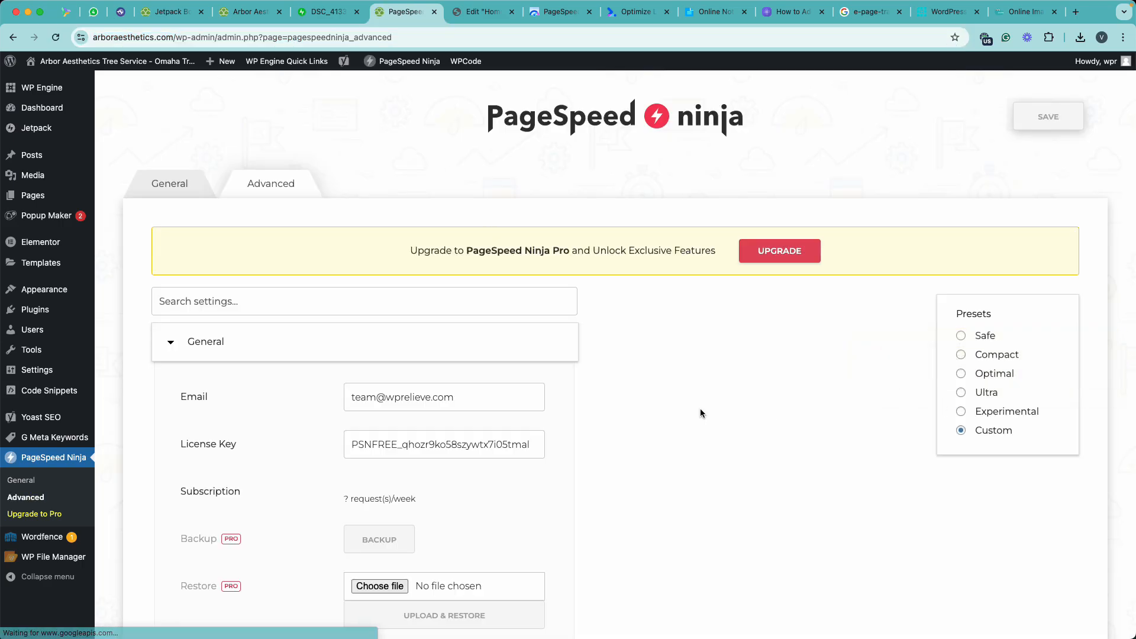
Step: Expand the JavaScript execution time settings in PageSpeed Ninja's Advanced options
{"action": "scroll", "coordinate": [656, 406], "scroll_direction": "down", "scroll_amount": 20}
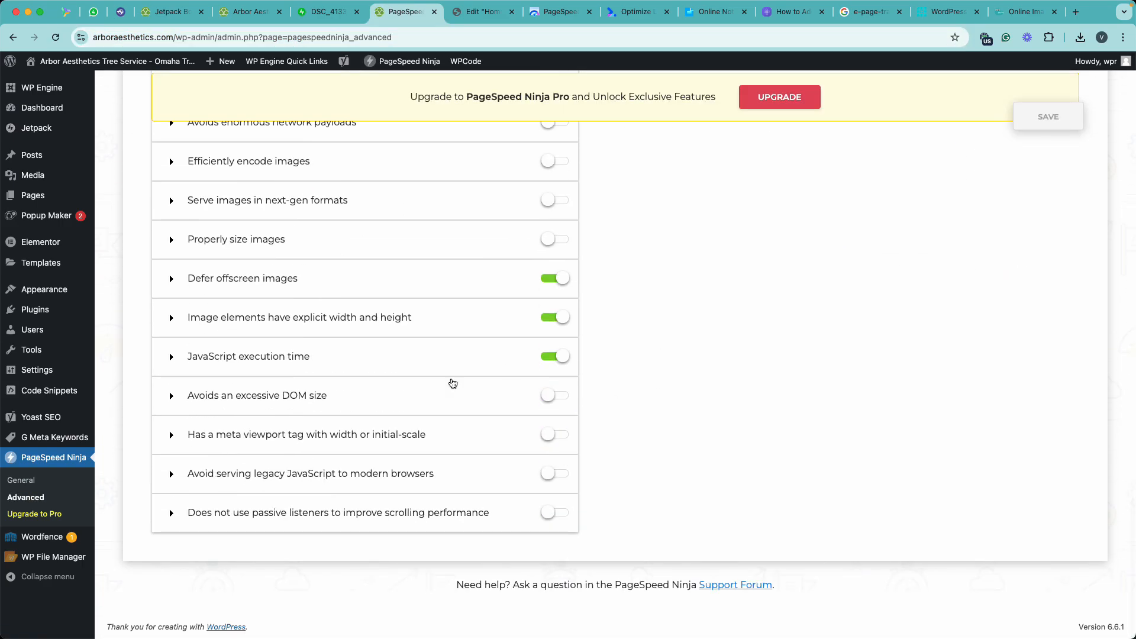
{"action": "left_click", "coordinate": [261, 358]}
{"action": "scroll", "coordinate": [308, 364], "scroll_direction": "down", "scroll_amount": 3}
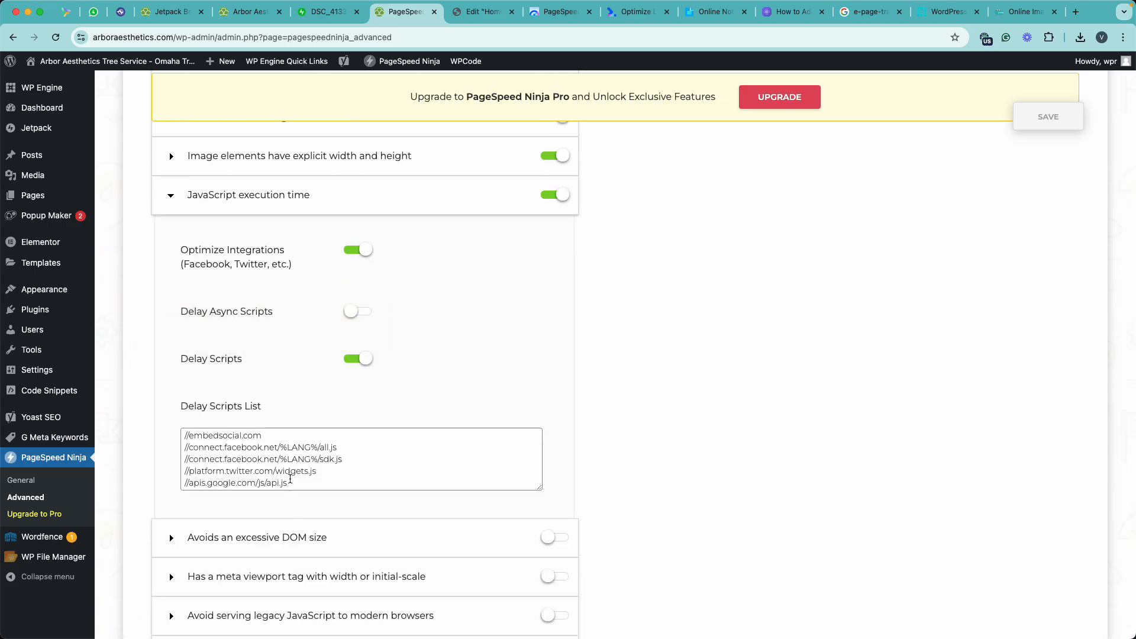
Step: Review the Delay Scripts List entries, including embedsocial.com, avochato.com, googletagmanager.com and p.usestyle.ai, and the neighbouring optimization switches
{"action": "scroll", "coordinate": [290, 479], "scroll_direction": "down", "scroll_amount": 6}
{"action": "triple_click", "coordinate": [255, 349]}
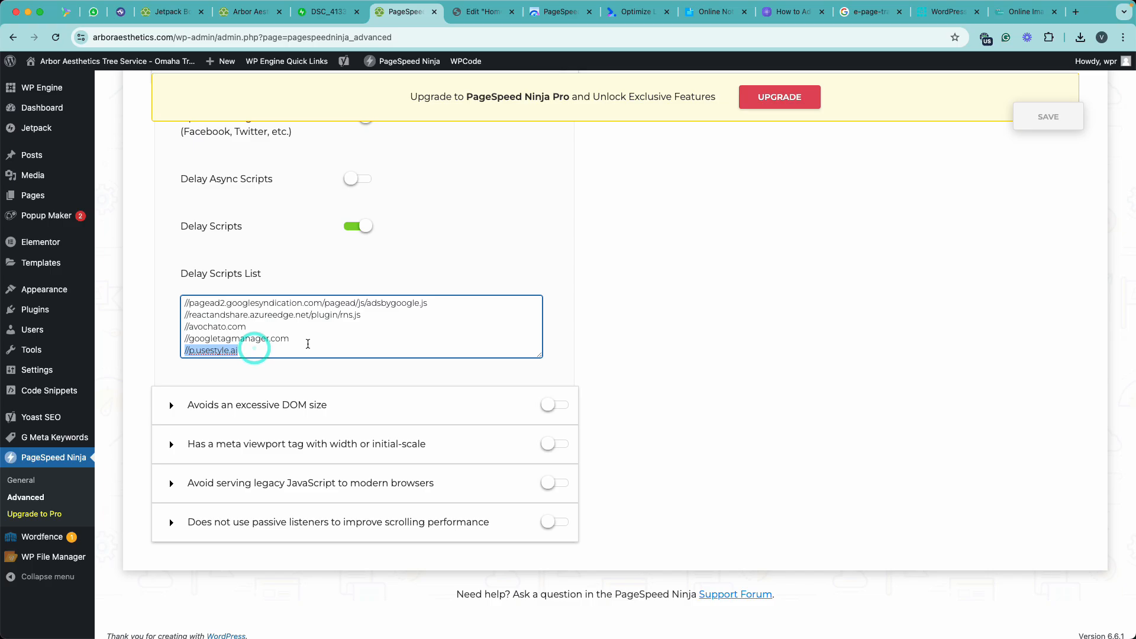
{"action": "triple_click", "coordinate": [308, 338]}
{"action": "triple_click", "coordinate": [253, 327]}
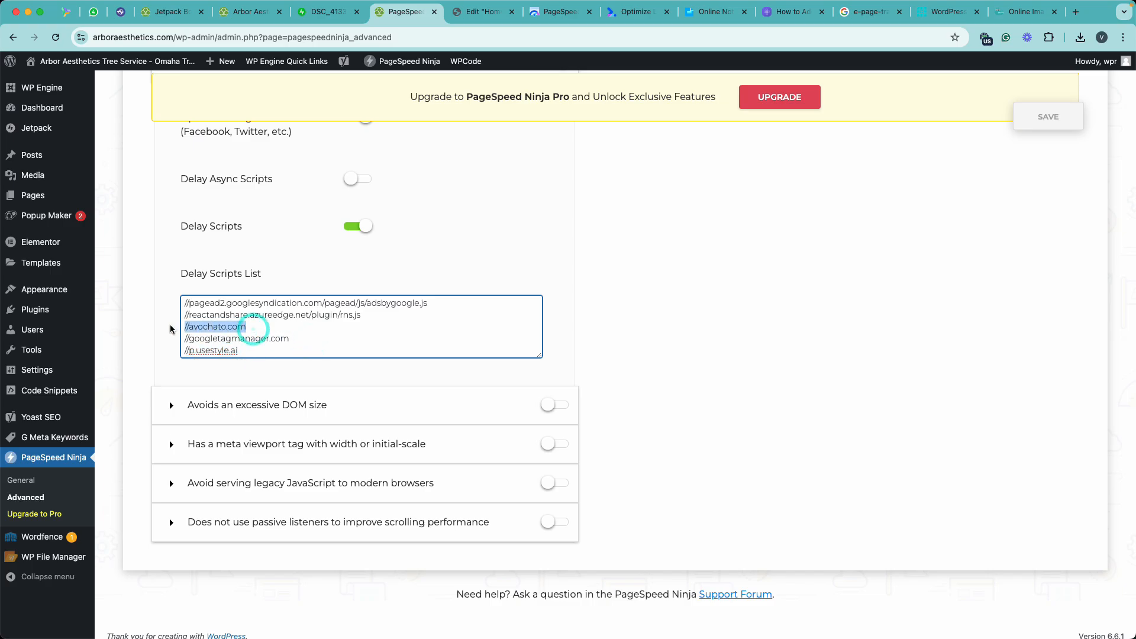
{"action": "left_click", "coordinate": [270, 328]}
{"action": "scroll", "coordinate": [280, 322], "scroll_direction": "up", "scroll_amount": 10}
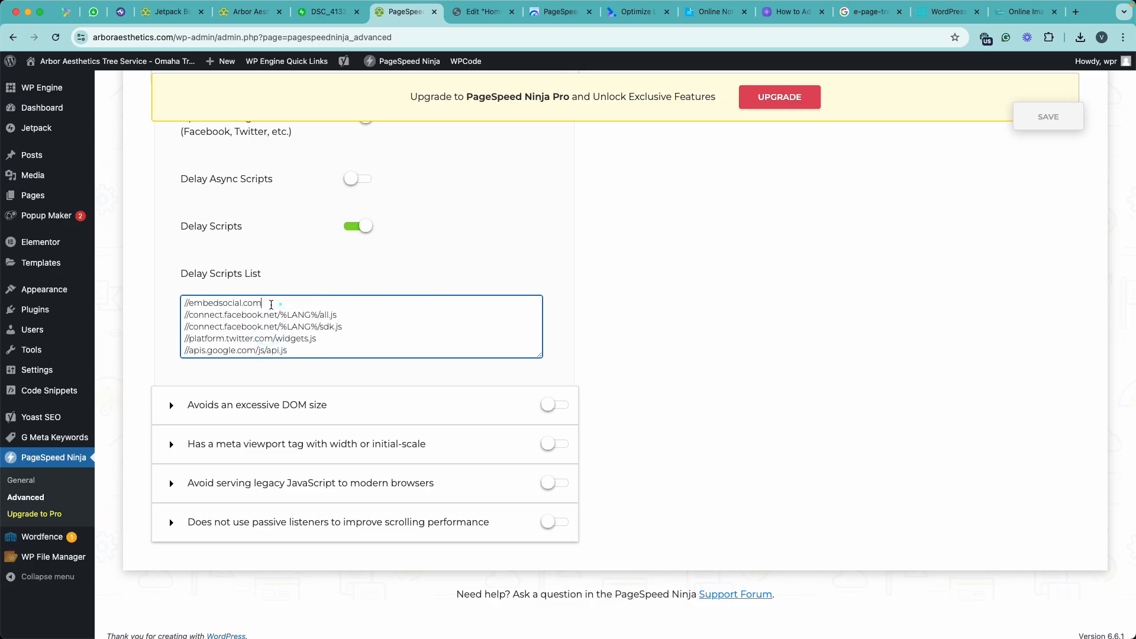
{"action": "triple_click", "coordinate": [271, 304]}
{"action": "scroll", "coordinate": [279, 322], "scroll_direction": "down", "scroll_amount": 10}
{"action": "left_click_drag", "start_coordinate": [292, 347], "coordinate": [160, 335]}
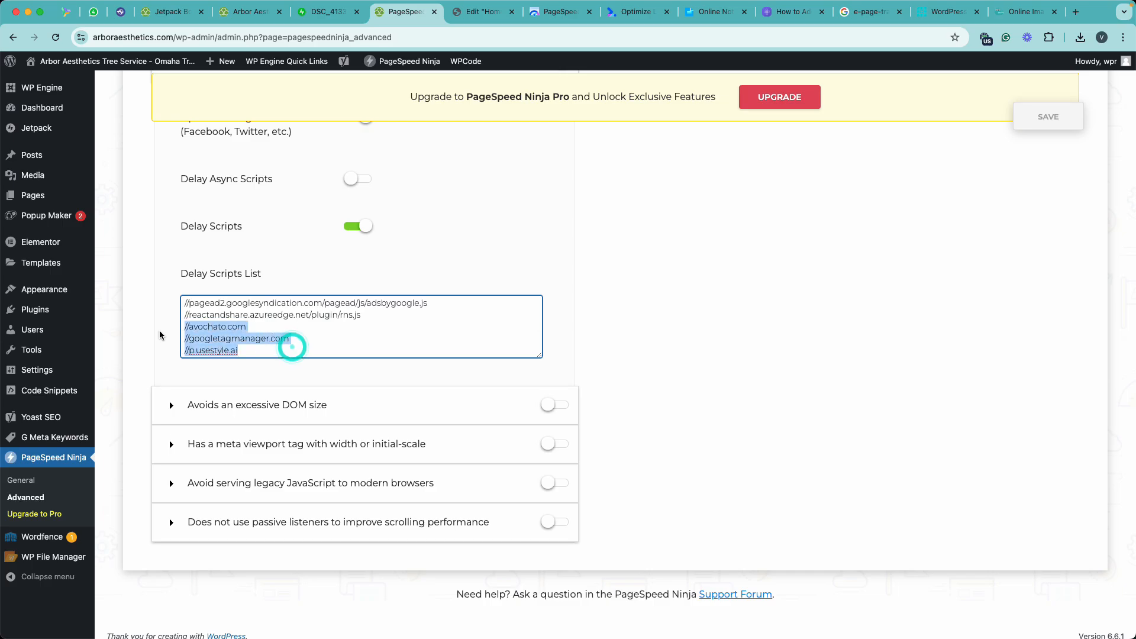
{"action": "left_click", "coordinate": [254, 337]}
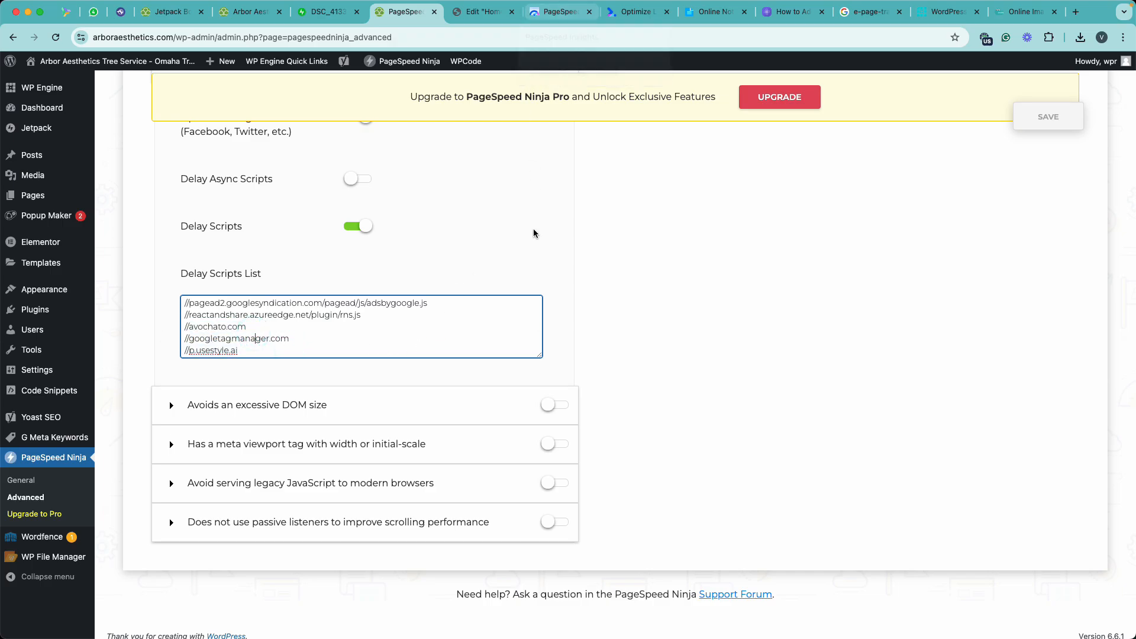
{"action": "scroll", "coordinate": [494, 304], "scroll_direction": "up", "scroll_amount": 3}
{"action": "scroll", "coordinate": [730, 203], "scroll_direction": "up", "scroll_amount": 10}
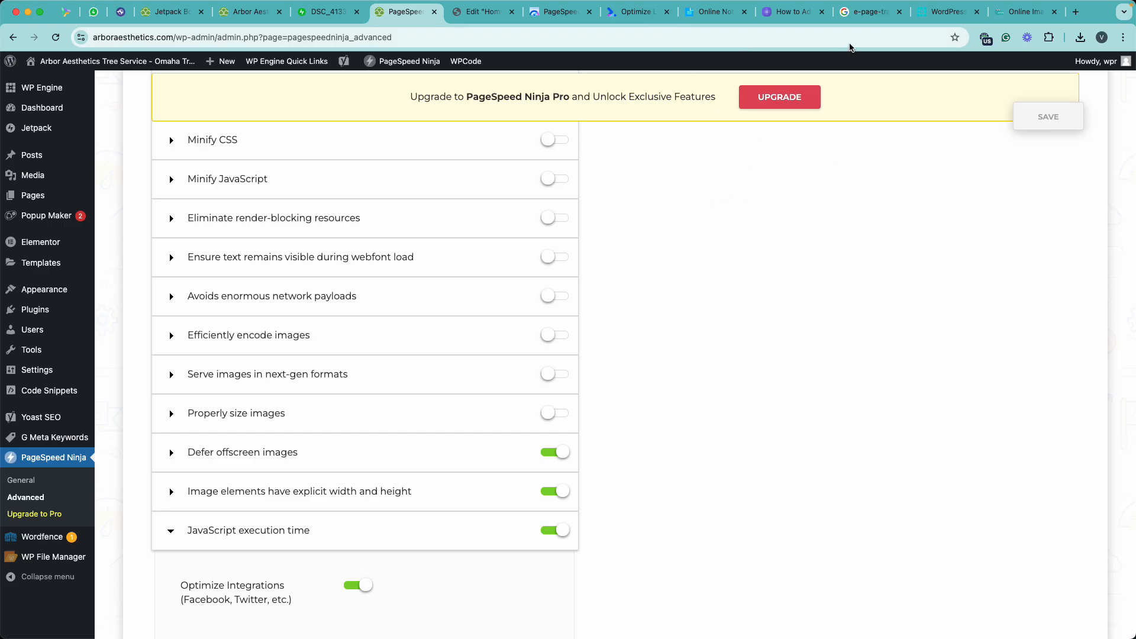
Step: Check the compressed DSC_4133.jpg in Optimizilla, and inspect the hero image on the Arbor Aesthetics homepage
{"action": "left_click", "coordinate": [1021, 12]}
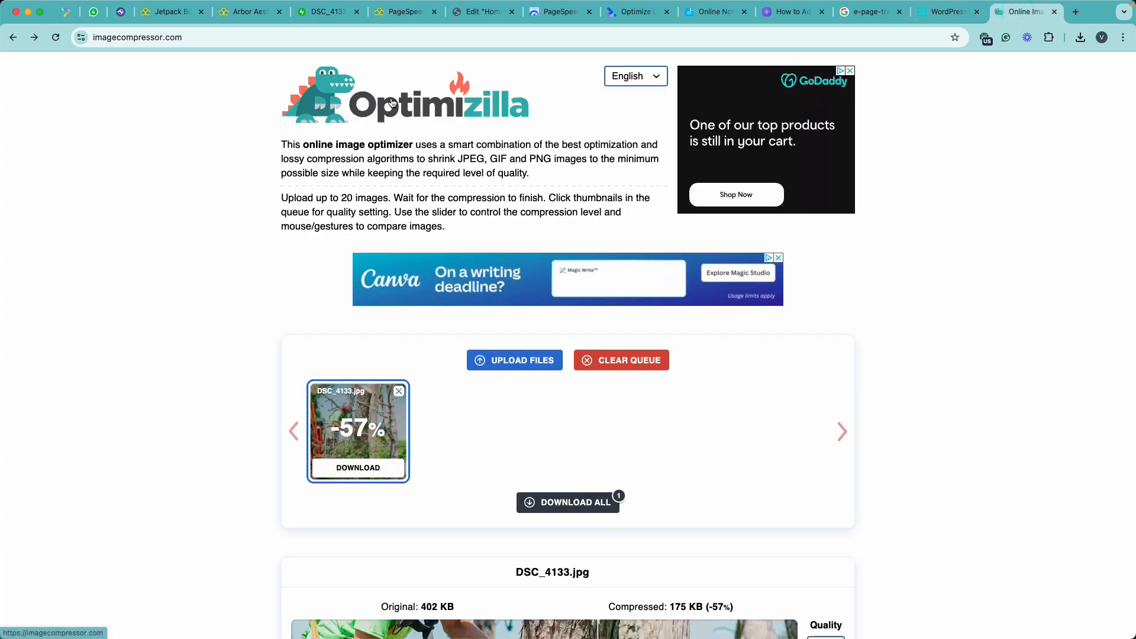
{"action": "left_click", "coordinate": [248, 16]}
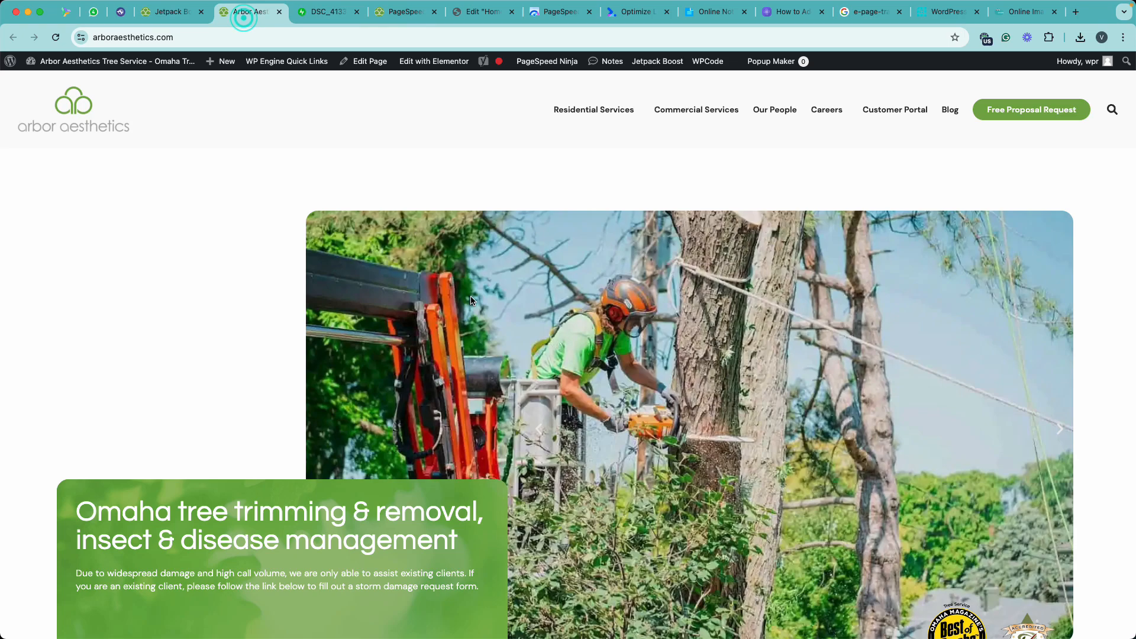
{"action": "scroll", "coordinate": [643, 322], "scroll_direction": "down", "scroll_amount": 1}
{"action": "left_click_drag", "start_coordinate": [681, 334], "coordinate": [670, 308]}
{"action": "scroll", "coordinate": [667, 331], "scroll_direction": "down", "scroll_amount": 1}
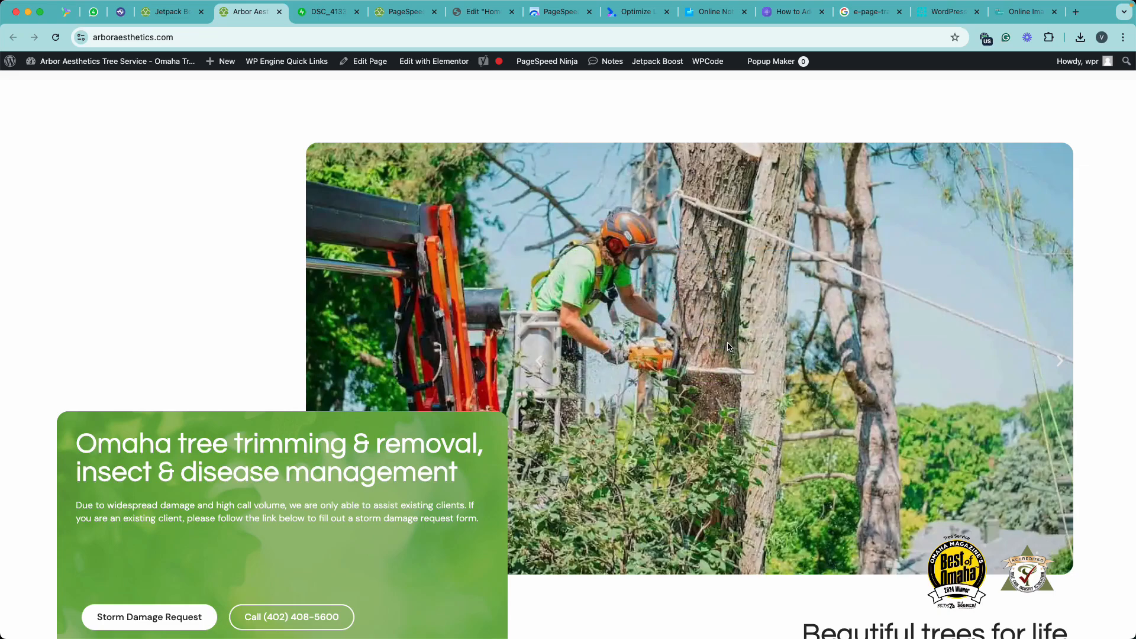
{"action": "left_click_drag", "start_coordinate": [544, 226], "coordinate": [721, 315]}
Step: Open the site's installed plugins list and locate the Enable Media Replace plugin by ShortPixel
{"action": "left_click", "coordinate": [148, 13]}
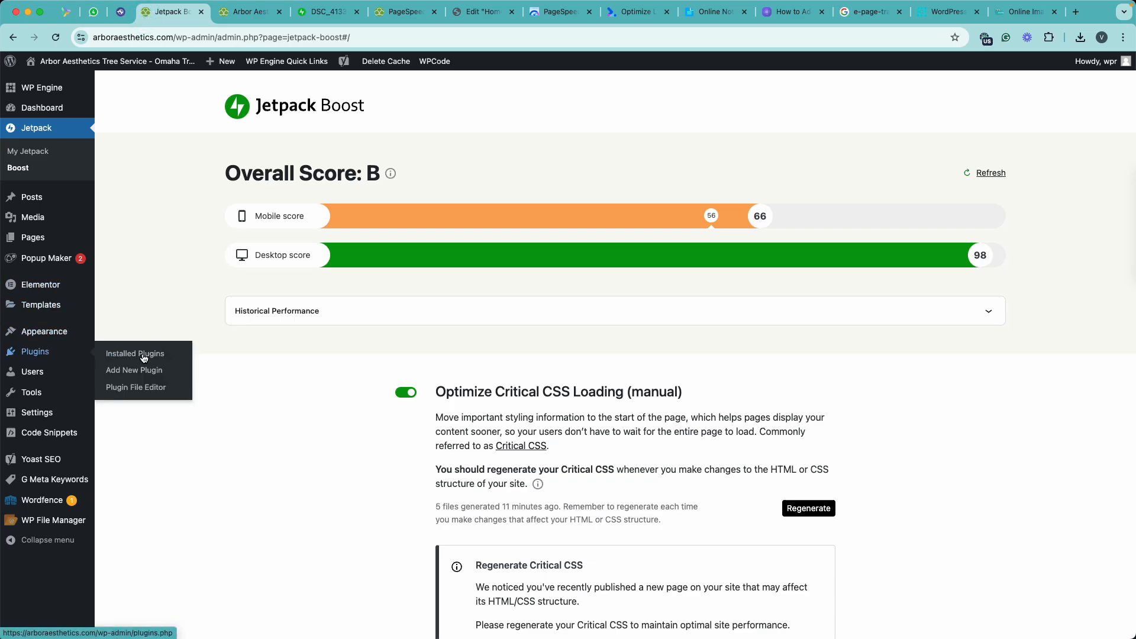
{"action": "left_click", "coordinate": [147, 353]}
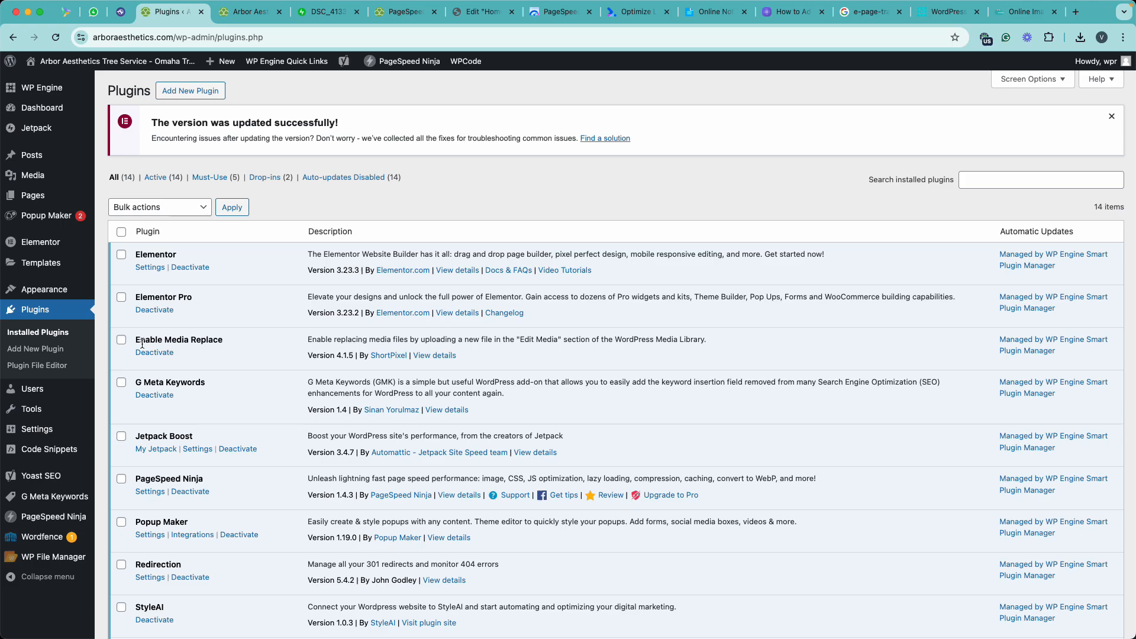
{"action": "triple_click", "coordinate": [136, 341]}
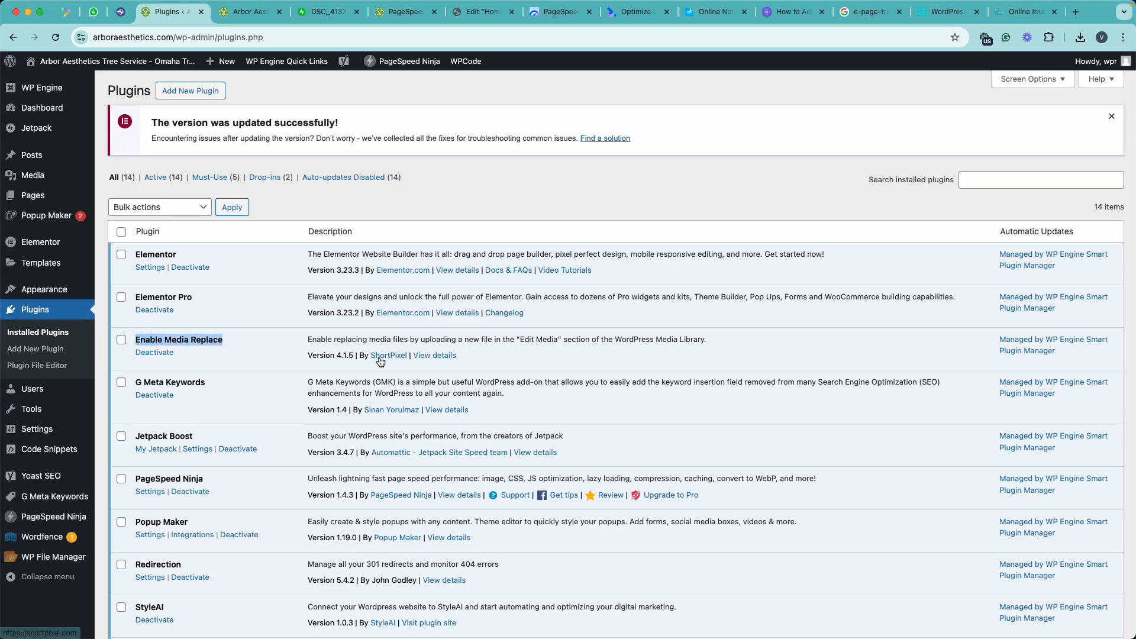
{"action": "left_click", "coordinate": [203, 344]}
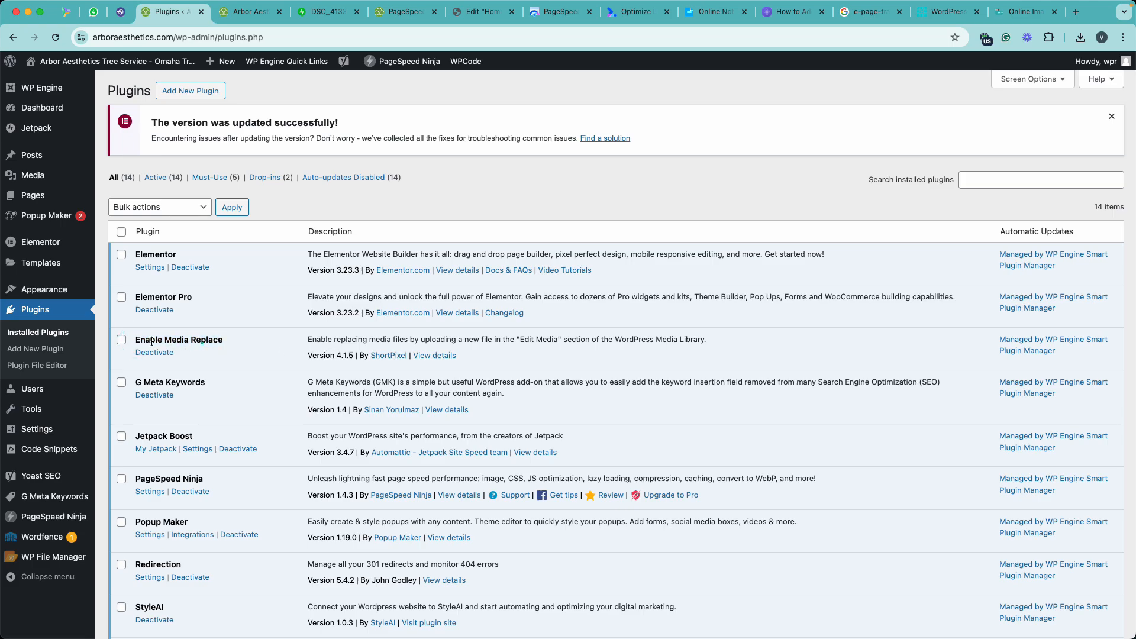
{"action": "left_click_drag", "start_coordinate": [135, 340], "coordinate": [224, 344]}
{"action": "left_click", "coordinate": [211, 341]}
Step: Open the attachment details of DSC_3958.jpg in the Media Library
{"action": "mouse_move", "coordinate": [33, 175]}
{"action": "left_click", "coordinate": [131, 178]}
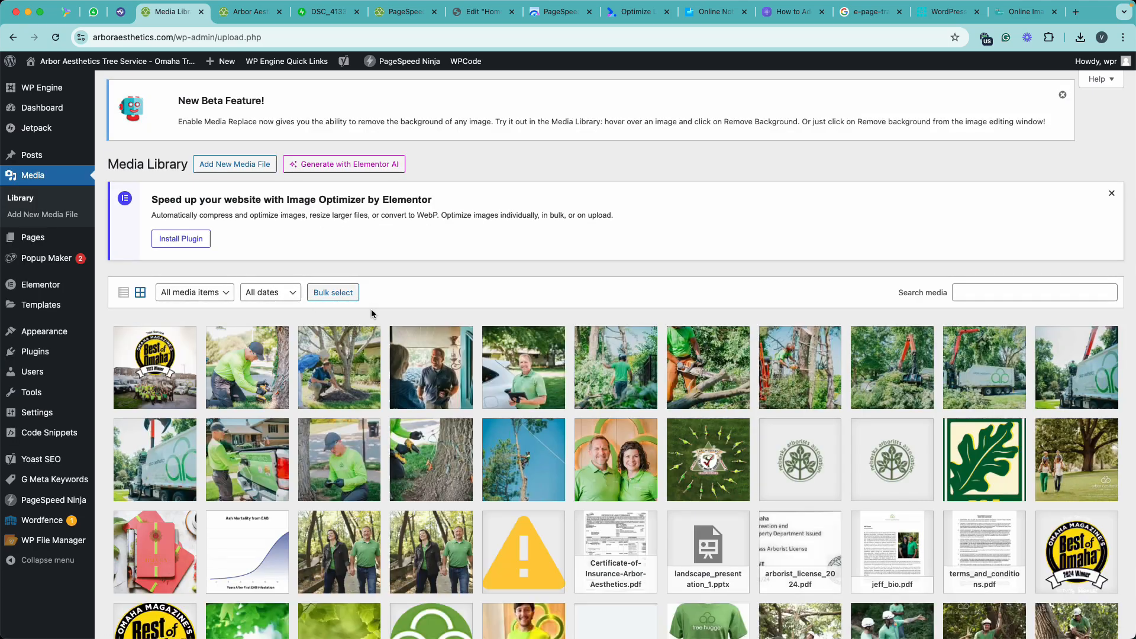
{"action": "scroll", "coordinate": [414, 308], "scroll_direction": "down", "scroll_amount": 2}
{"action": "left_click", "coordinate": [577, 296]}
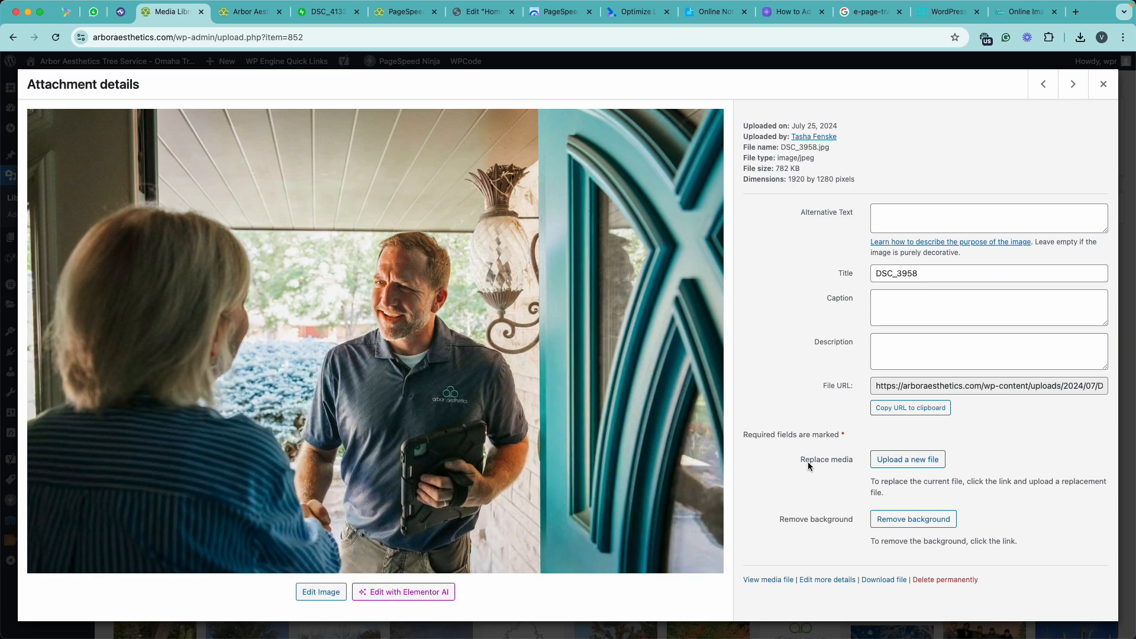
Step: Open the media replacement page for DSC_3958.jpg, view the replacement file chooser without selecting a file, and review the replacement options
{"action": "left_click", "coordinate": [908, 459]}
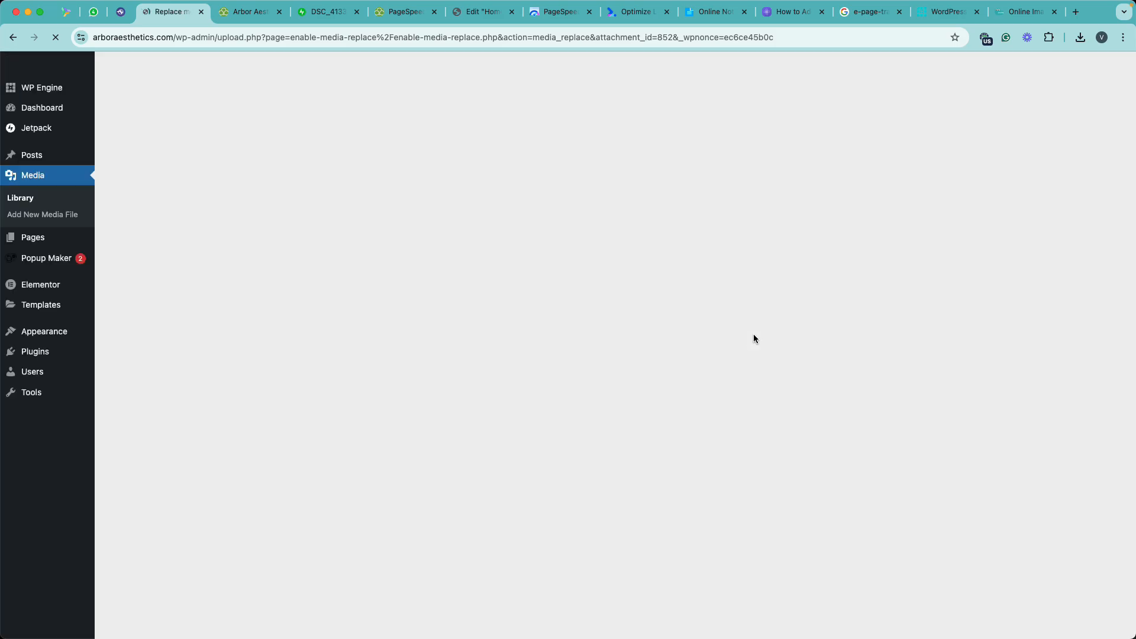
{"action": "left_click", "coordinate": [406, 351]}
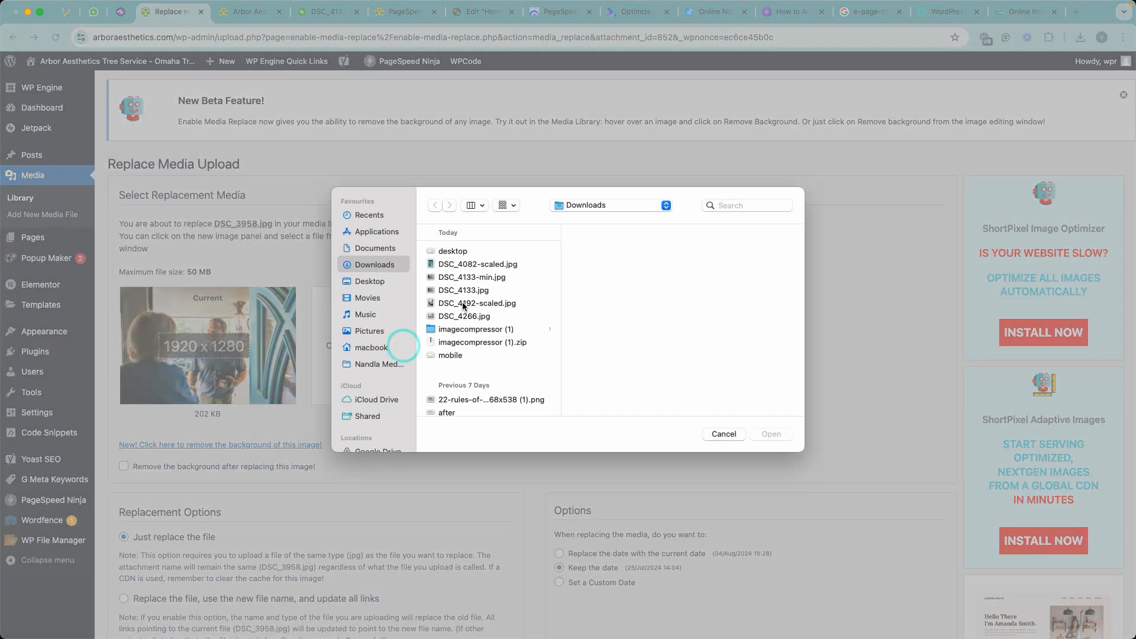
{"action": "left_click", "coordinate": [723, 434]}
{"action": "scroll", "coordinate": [403, 426], "scroll_direction": "down", "scroll_amount": 5}
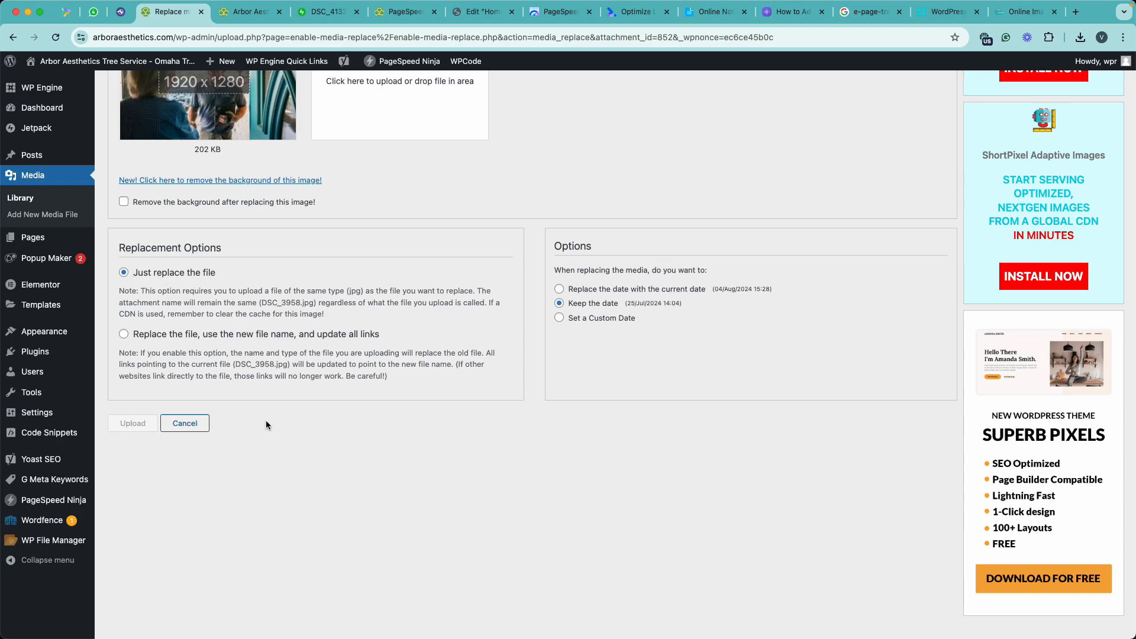
{"action": "scroll", "coordinate": [355, 415], "scroll_direction": "up", "scroll_amount": 5}
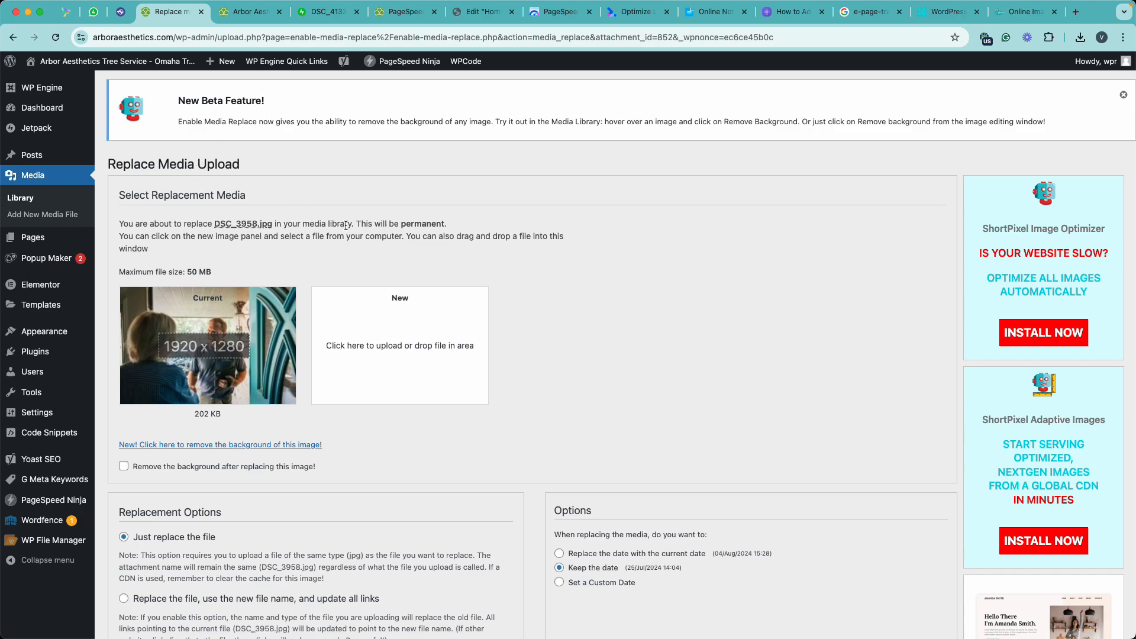
Step: Check the mobile performance score and metrics in the site's PageSpeed Insights report
{"action": "left_click", "coordinate": [556, 11]}
{"action": "scroll", "coordinate": [508, 171], "scroll_direction": "up", "scroll_amount": 3}
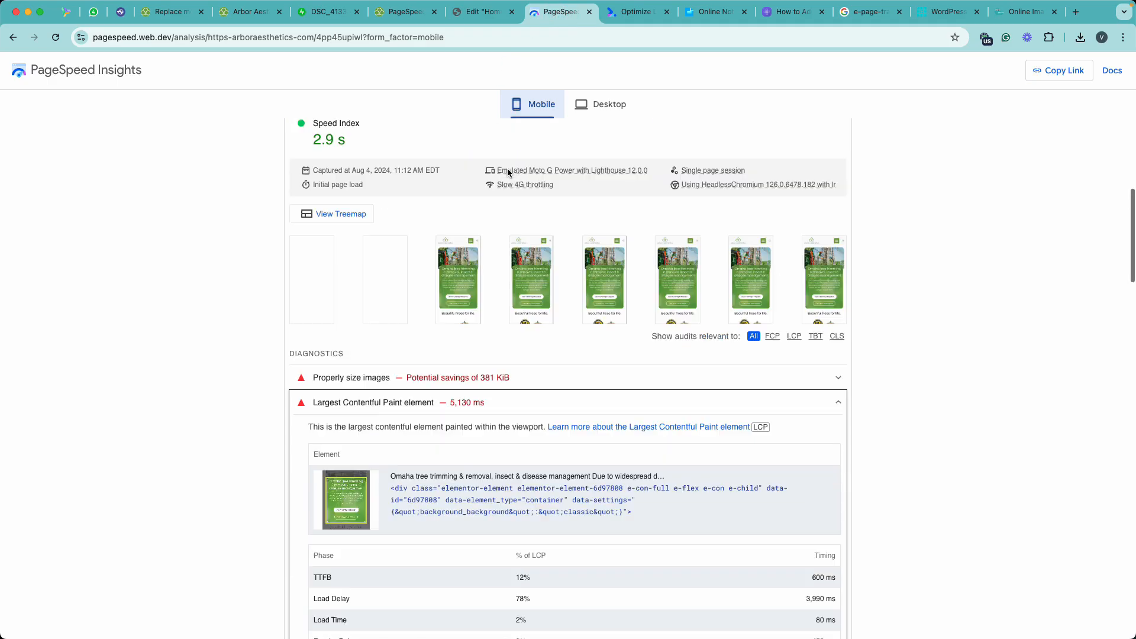
{"action": "scroll", "coordinate": [507, 172], "scroll_direction": "up", "scroll_amount": 5}
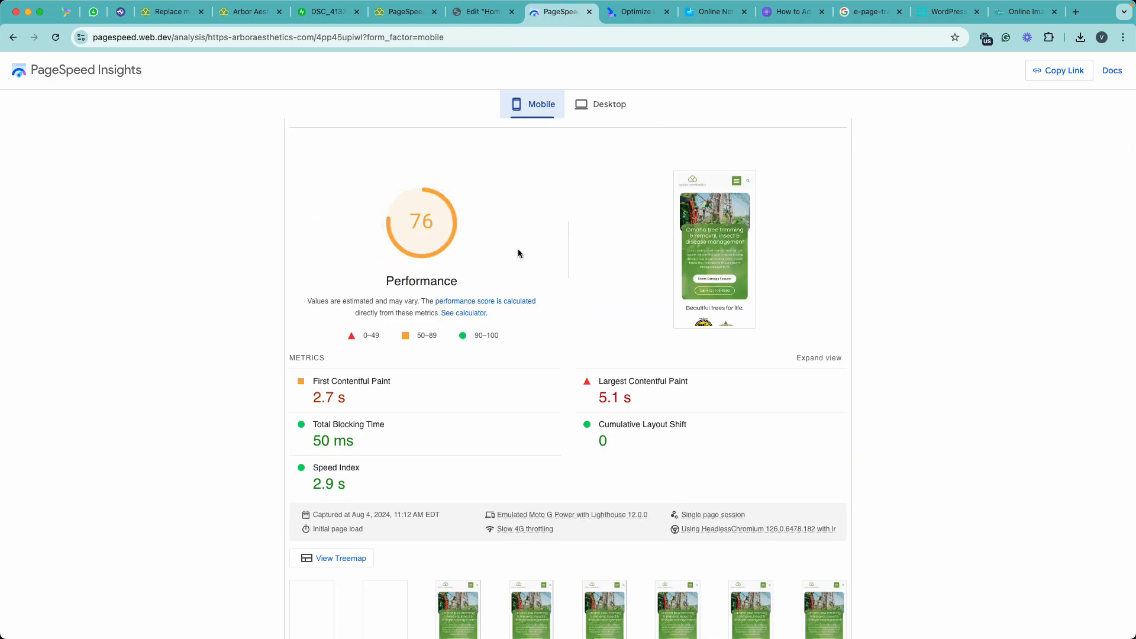
{"action": "left_click", "coordinate": [538, 234]}
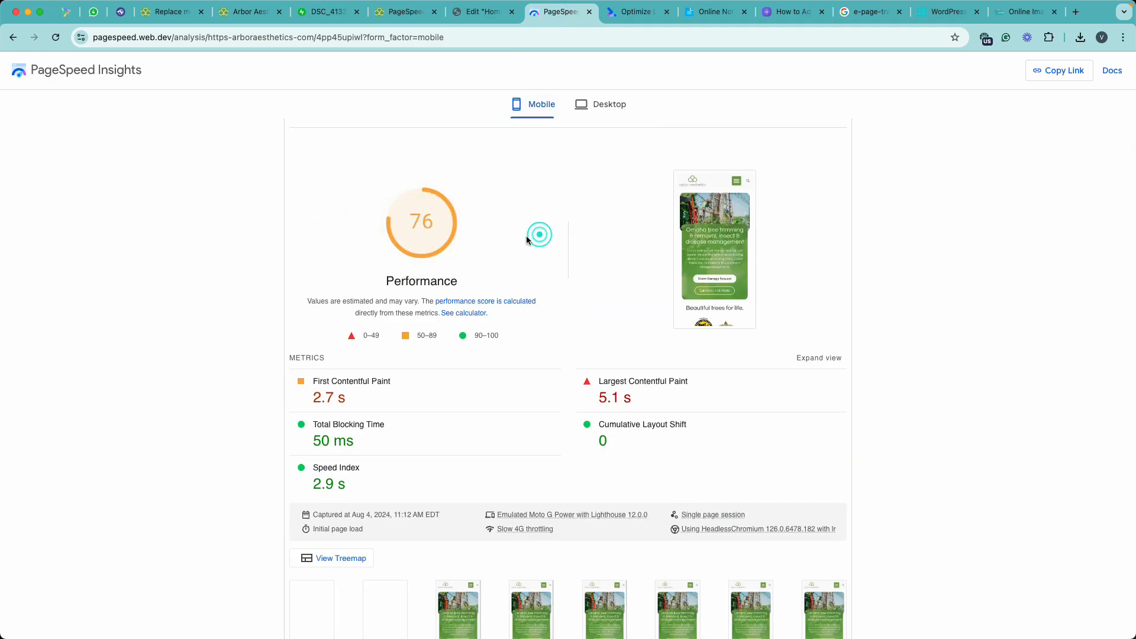
{"action": "scroll", "coordinate": [521, 237], "scroll_direction": "up", "scroll_amount": 1}
{"action": "left_click_drag", "start_coordinate": [350, 236], "coordinate": [443, 237]}
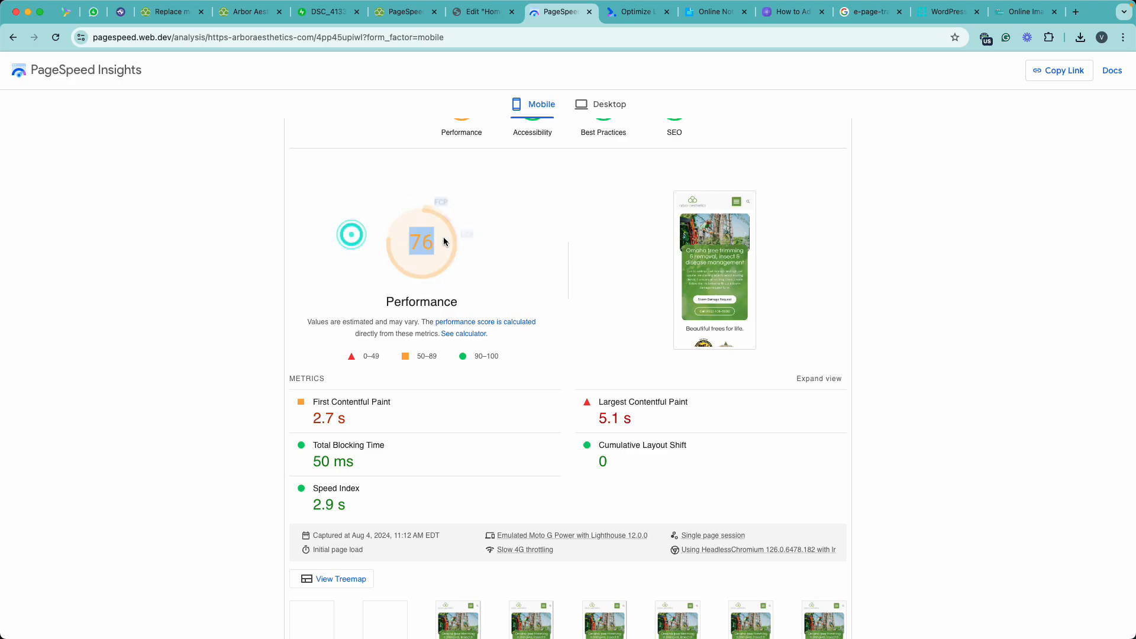